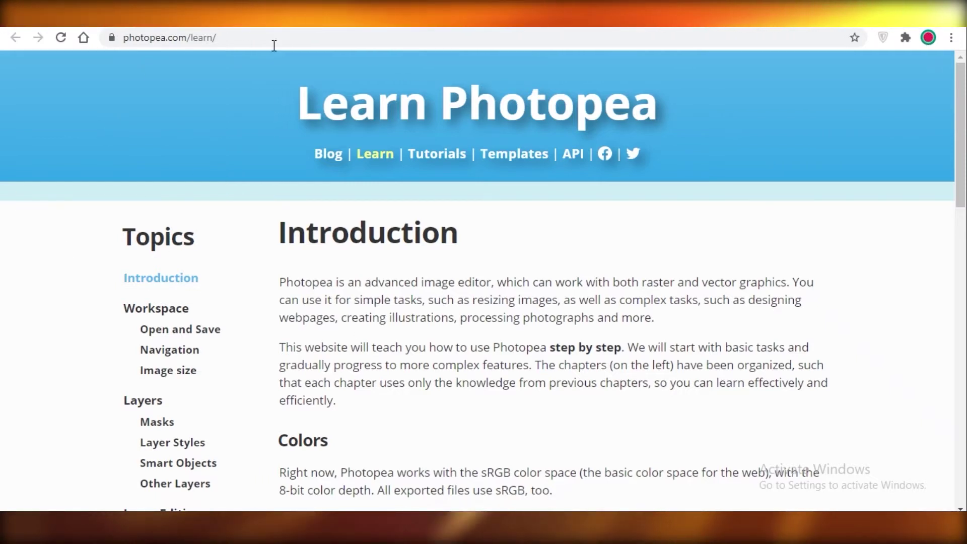
Go from the Learn tutorial page to photopea.com's start screen with New Project and PSD Templates
{"action": "key", "text": "alt+Right"}
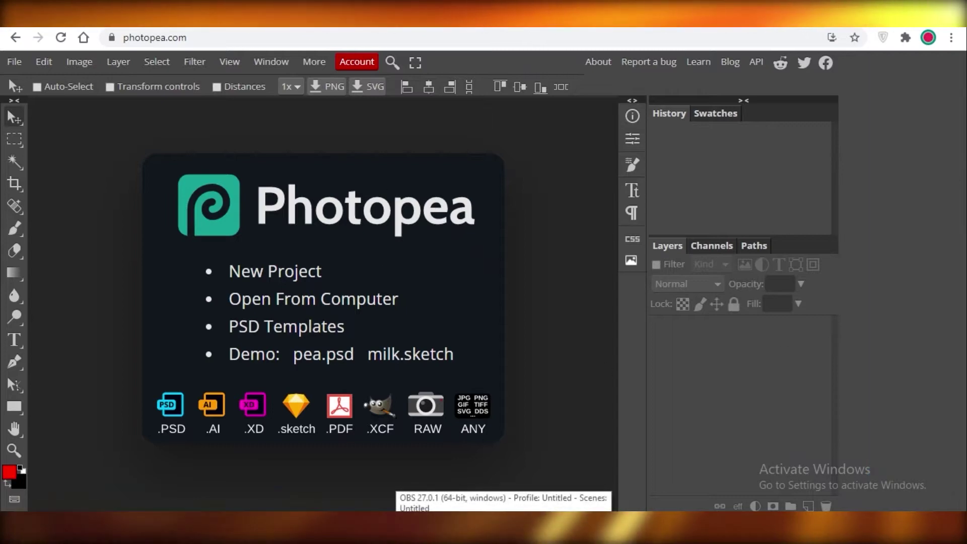
{"action": "key", "text": "alt+Left"}
{"action": "scroll", "coordinate": [493, 402], "scroll_direction": "down", "scroll_amount": 5}
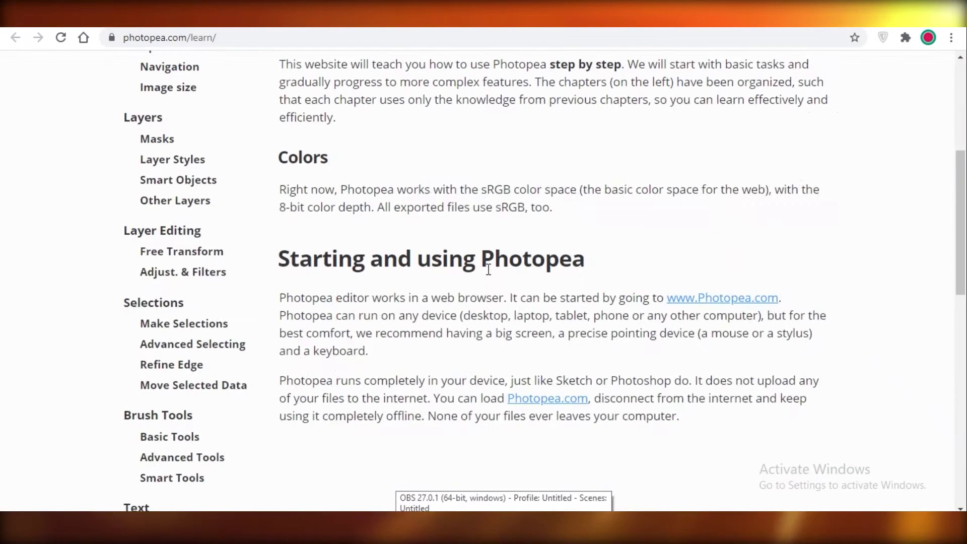
{"action": "key", "text": "alt+Right"}
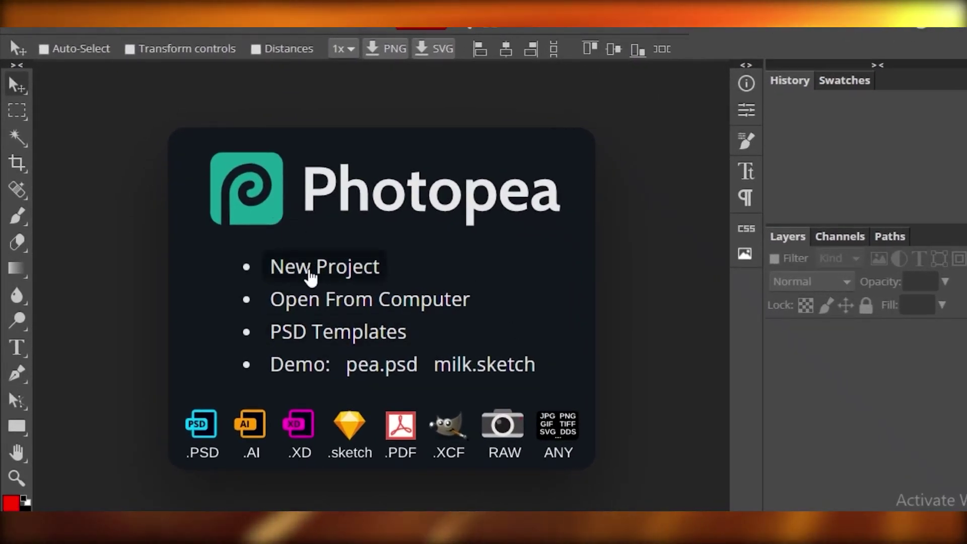
Start a New Project and set its canvas to 15 × 15 inches
{"action": "left_click", "coordinate": [313, 270]}
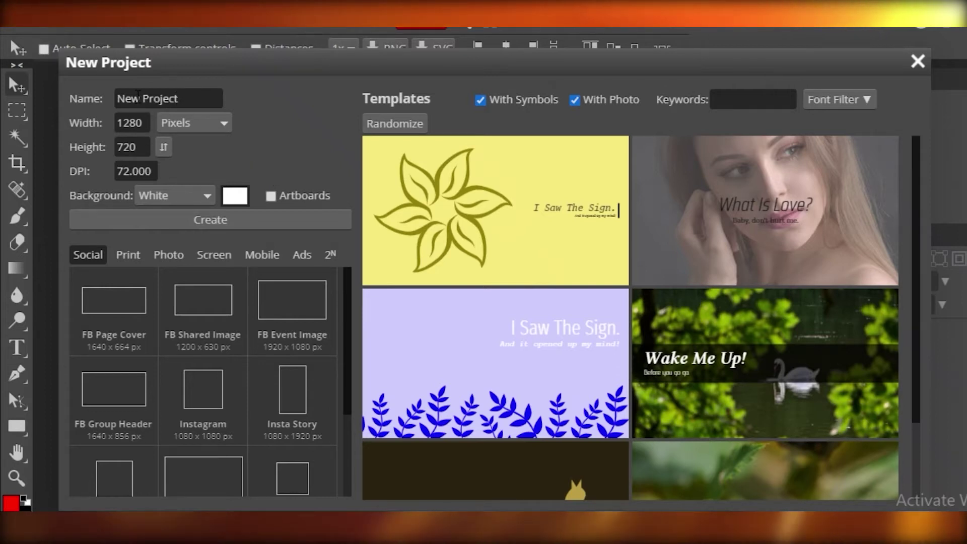
{"action": "left_click", "coordinate": [139, 124]}
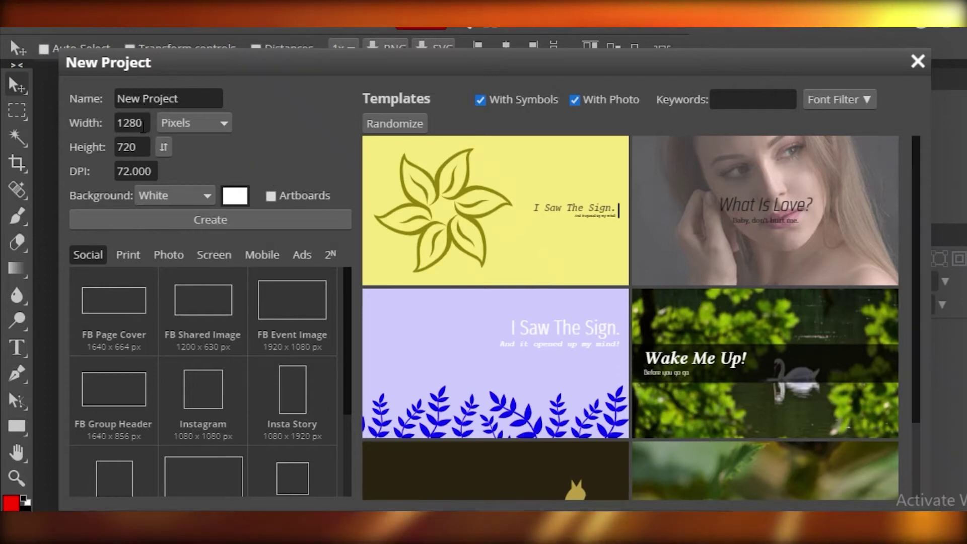
{"action": "left_click", "coordinate": [205, 127]}
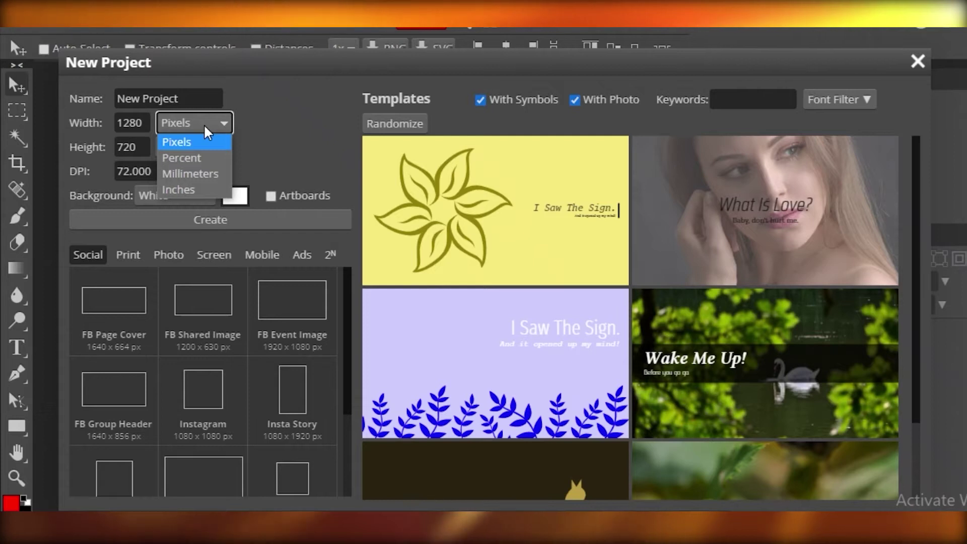
{"action": "left_click", "coordinate": [188, 190]}
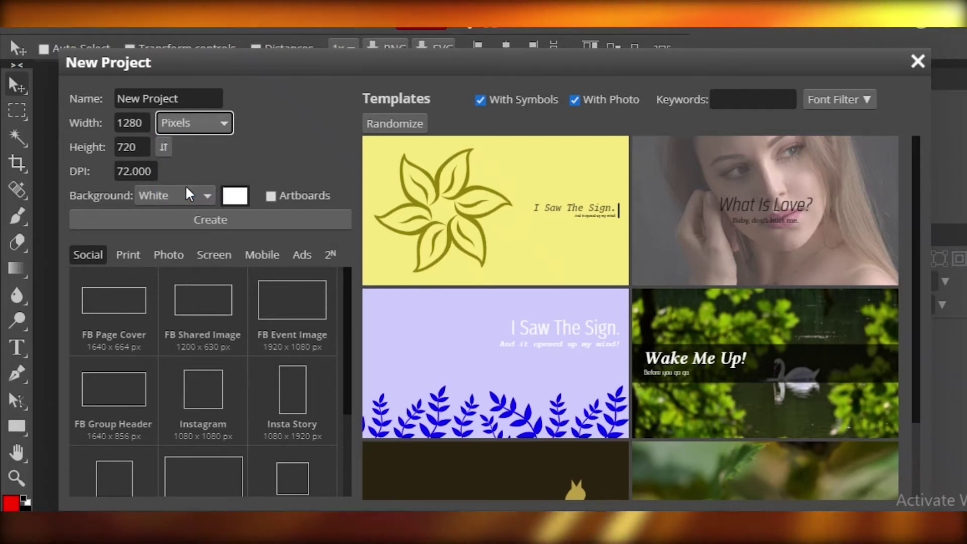
{"action": "left_click", "coordinate": [145, 123]}
{"action": "key", "text": "ctrl+a"}
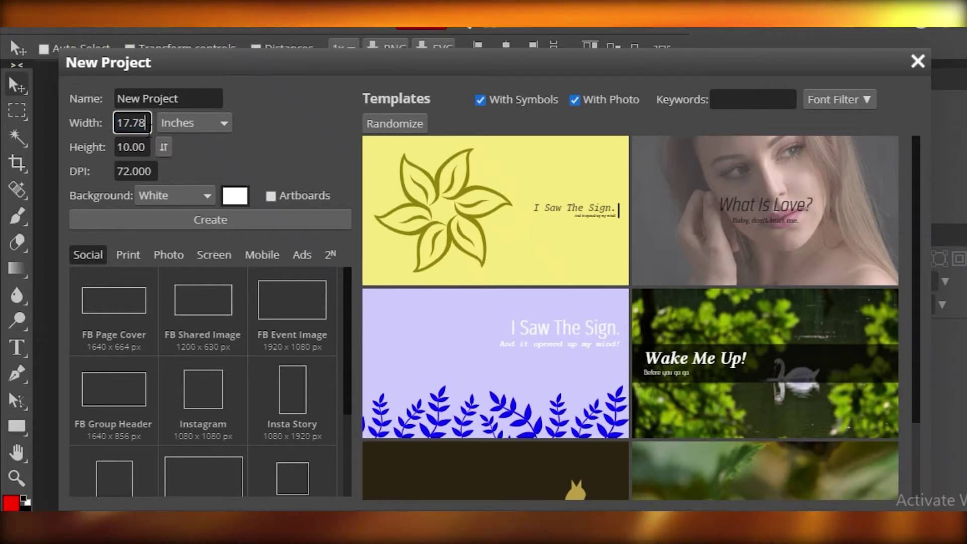
{"action": "type", "text": "15"}
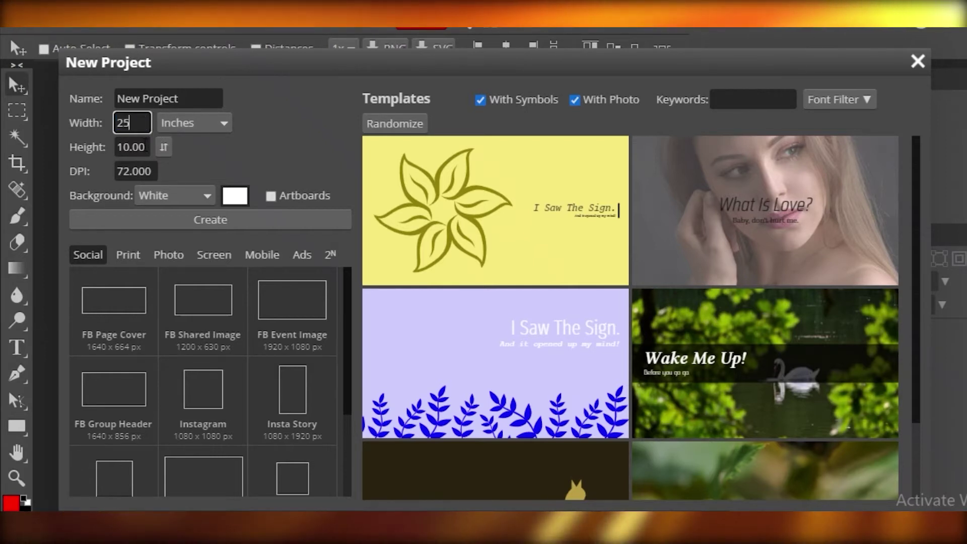
{"action": "key", "text": "Tab"}
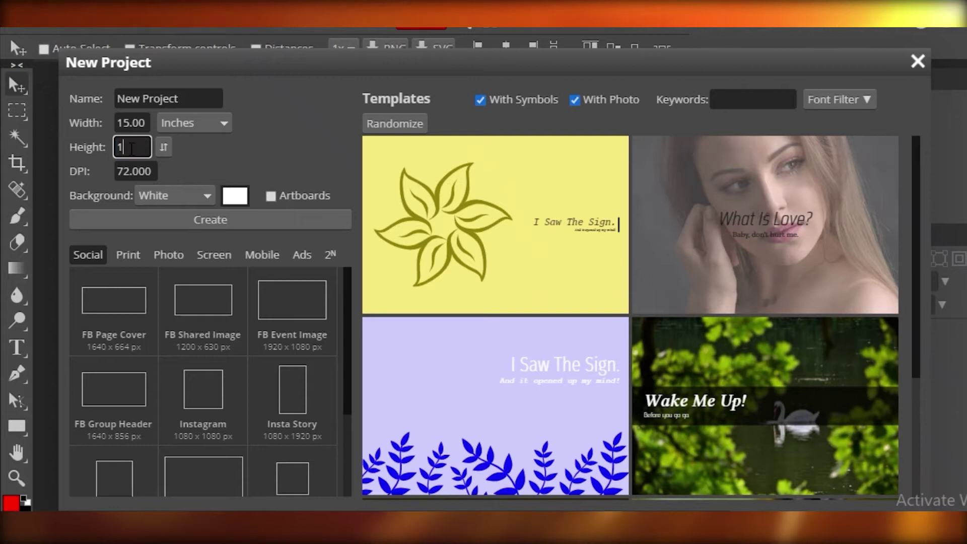
{"action": "type", "text": "15"}
{"action": "left_click", "coordinate": [115, 182]}
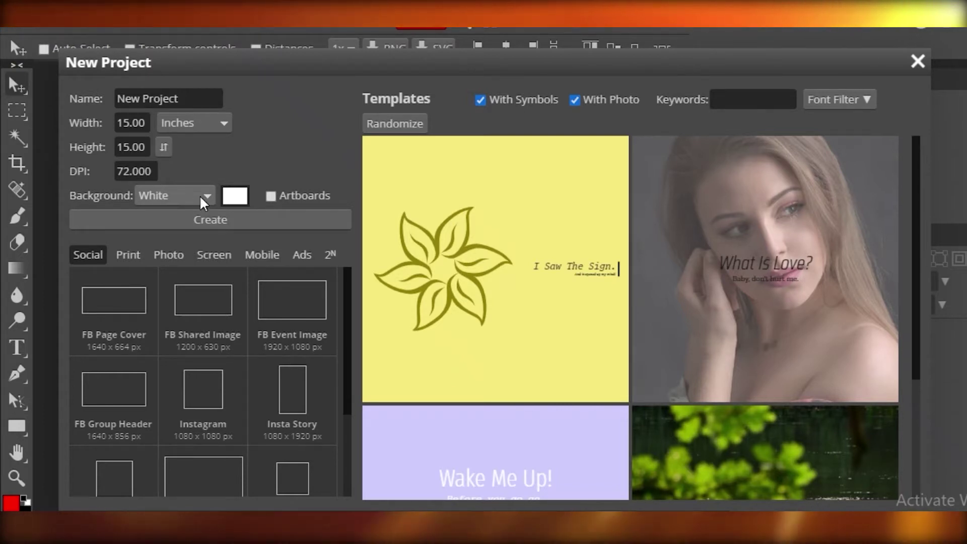
{"action": "left_click", "coordinate": [186, 196]}
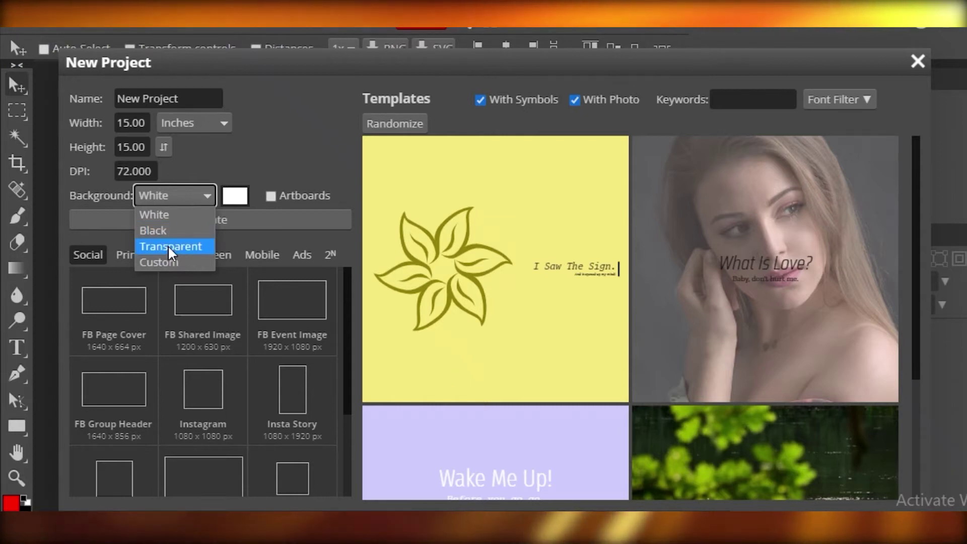
{"action": "left_click", "coordinate": [235, 196]}
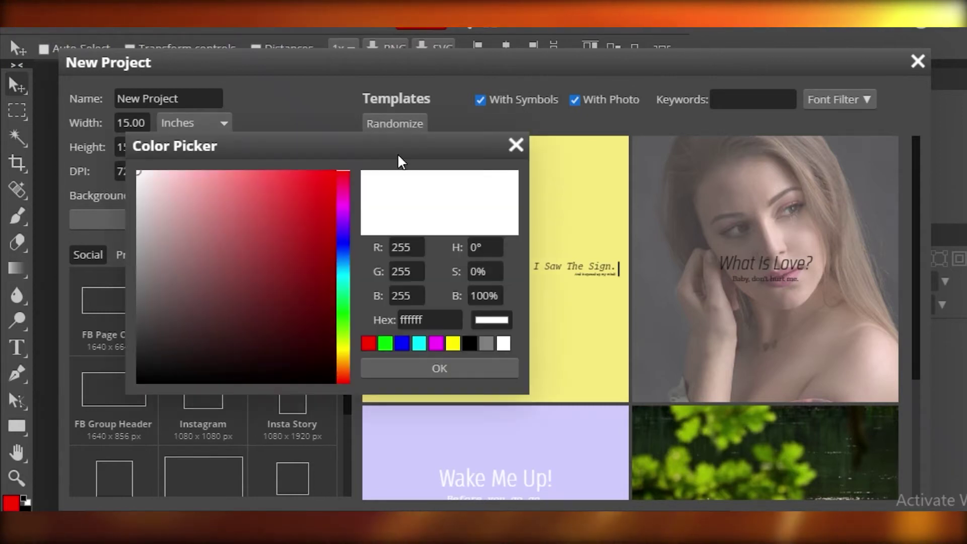
{"action": "left_click", "coordinate": [522, 147]}
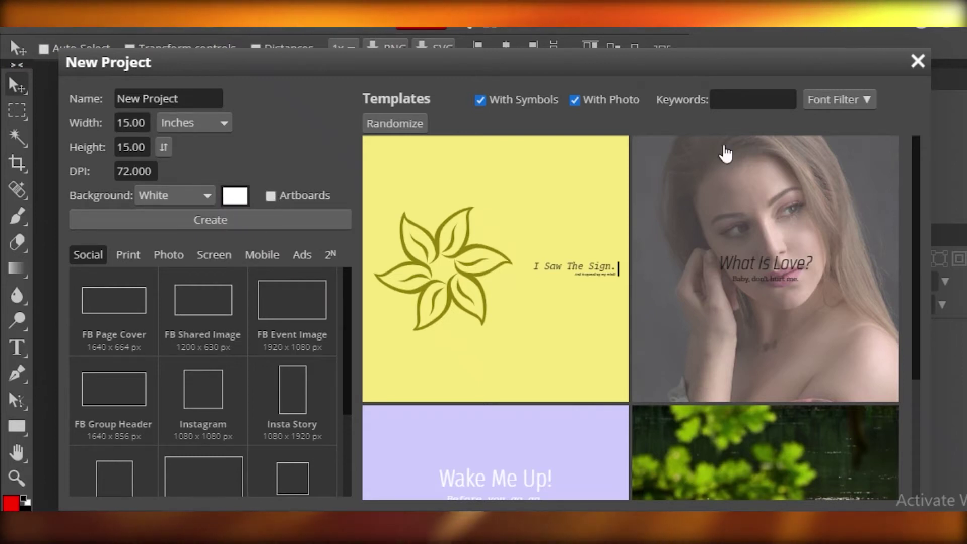
Scroll through the New Project dialog and view the Print and Photo size presets
{"action": "scroll", "coordinate": [242, 303], "scroll_direction": "down", "scroll_amount": 2}
{"action": "scroll", "coordinate": [747, 223], "scroll_direction": "down", "scroll_amount": 5}
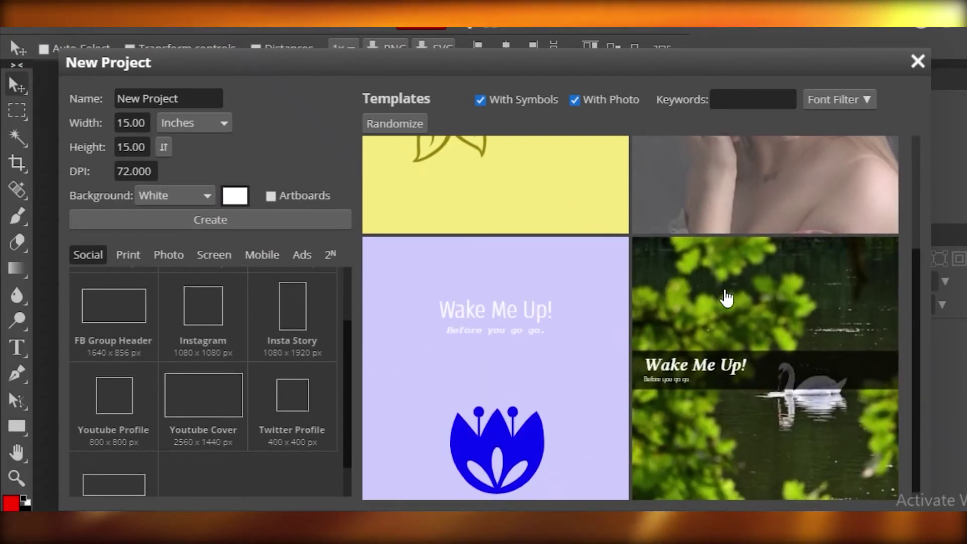
{"action": "scroll", "coordinate": [776, 252], "scroll_direction": "up", "scroll_amount": 5}
{"action": "scroll", "coordinate": [665, 202], "scroll_direction": "down", "scroll_amount": 5}
{"action": "scroll", "coordinate": [188, 403], "scroll_direction": "down", "scroll_amount": 1}
{"action": "scroll", "coordinate": [187, 403], "scroll_direction": "down", "scroll_amount": 1}
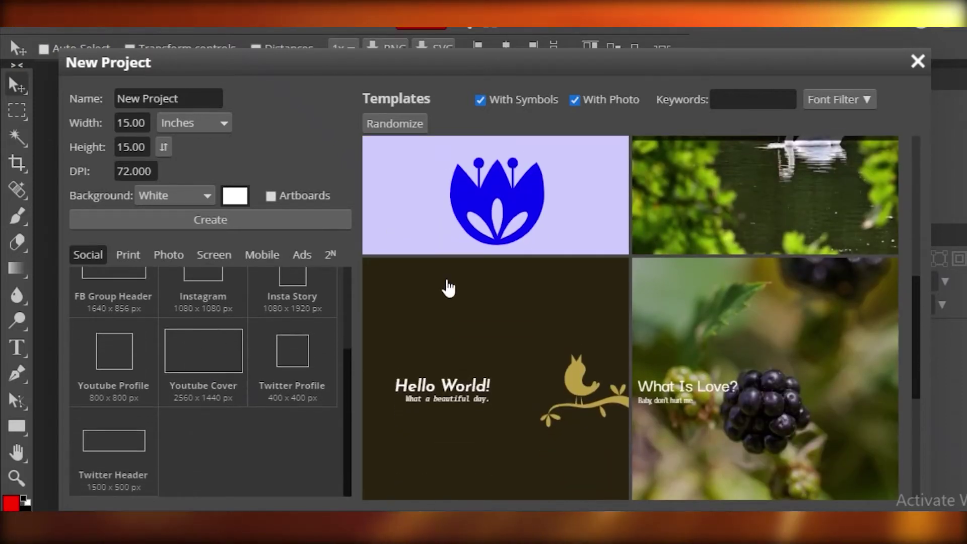
{"action": "scroll", "coordinate": [115, 328], "scroll_direction": "up", "scroll_amount": 4}
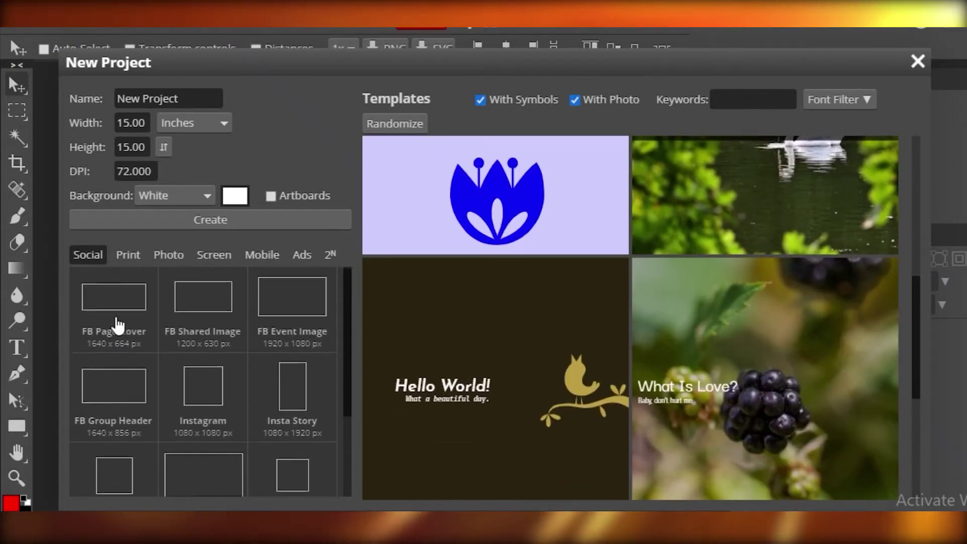
{"action": "left_click", "coordinate": [137, 254]}
{"action": "left_click", "coordinate": [168, 254]}
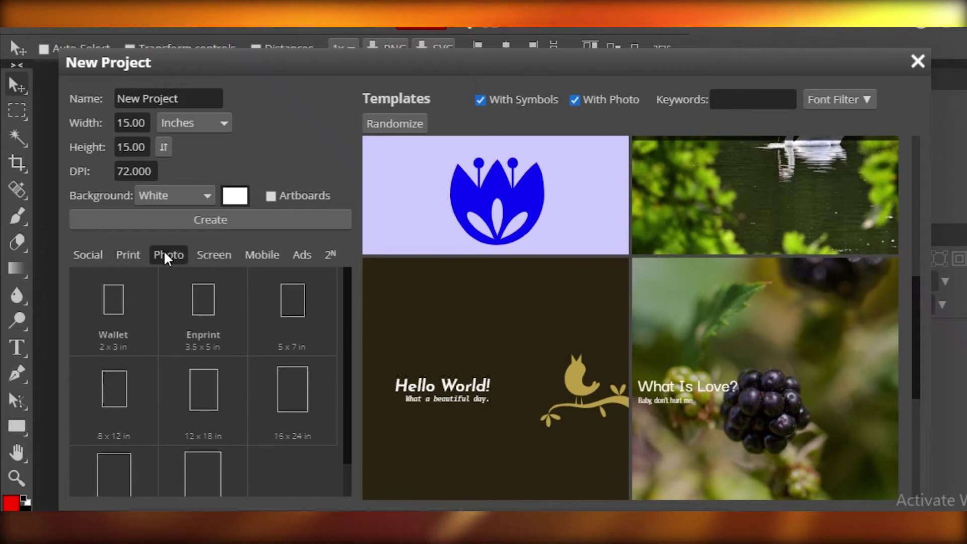
Compare the Social, Screen, Photo and Print presets, keeping the 15 × 15 inch White canvas
{"action": "left_click", "coordinate": [89, 255]}
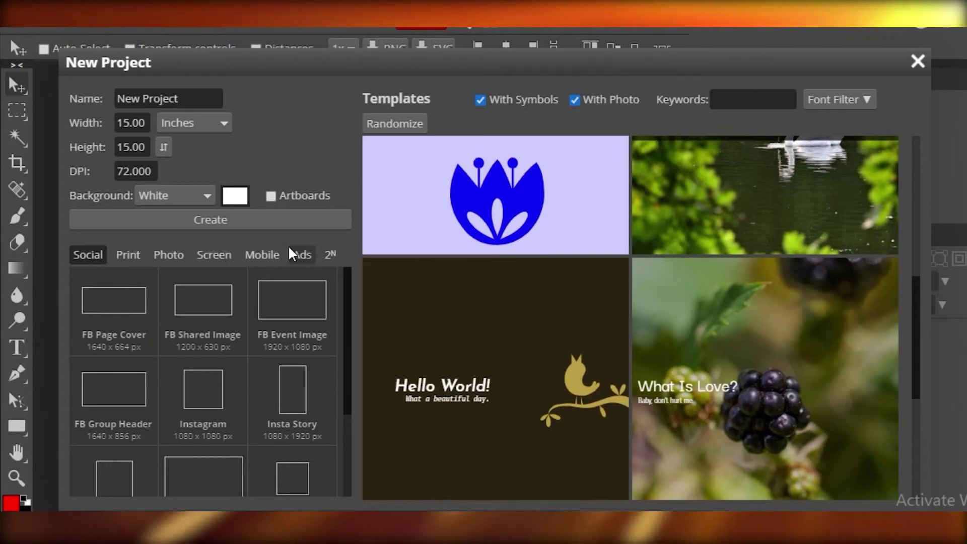
{"action": "left_click", "coordinate": [207, 257]}
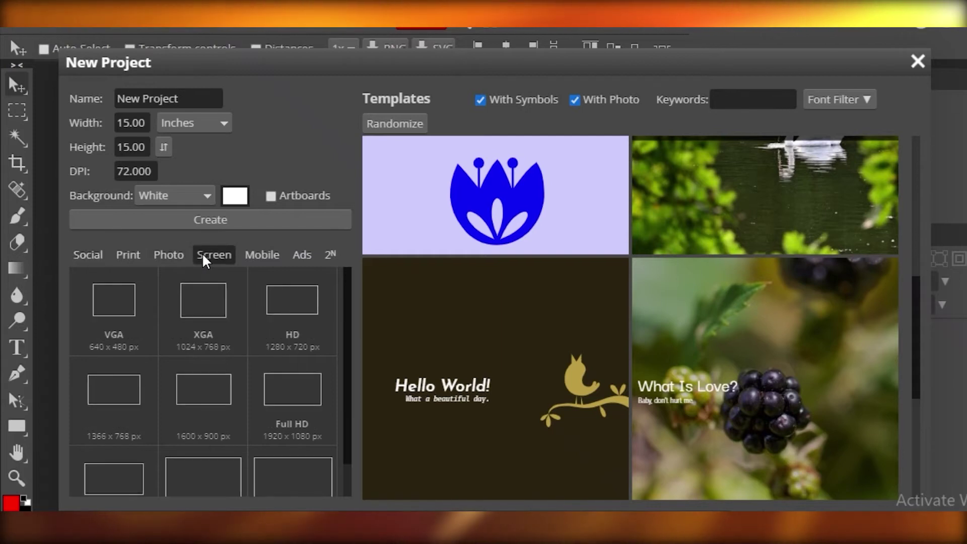
{"action": "left_click", "coordinate": [168, 255]}
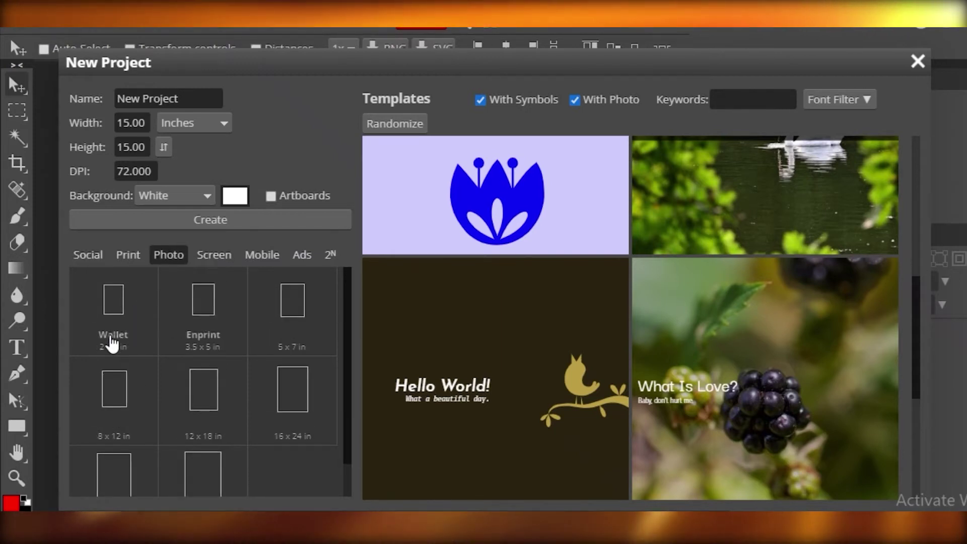
{"action": "scroll", "coordinate": [112, 302], "scroll_direction": "down", "scroll_amount": 2}
{"action": "scroll", "coordinate": [166, 342], "scroll_direction": "up", "scroll_amount": 2}
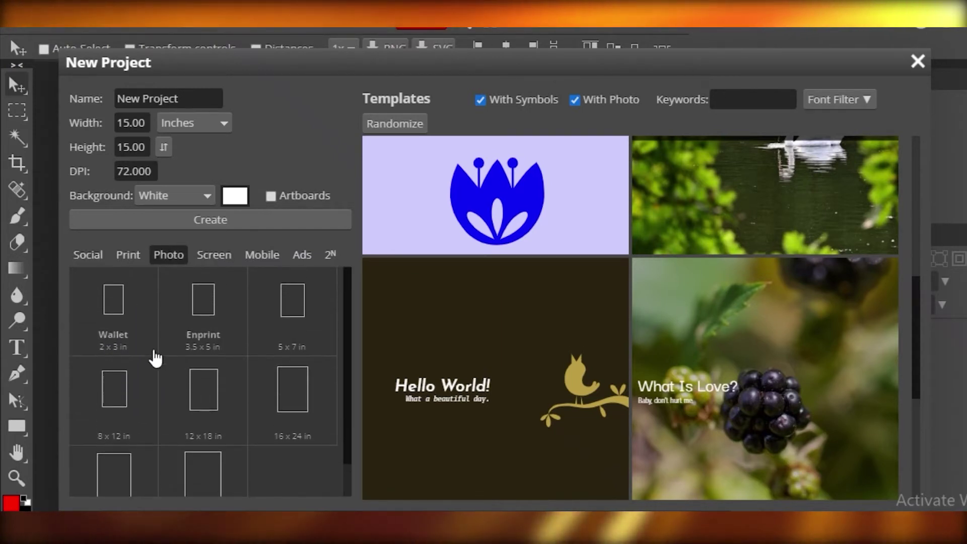
{"action": "left_click", "coordinate": [125, 255]}
{"action": "scroll", "coordinate": [131, 333], "scroll_direction": "down", "scroll_amount": 3}
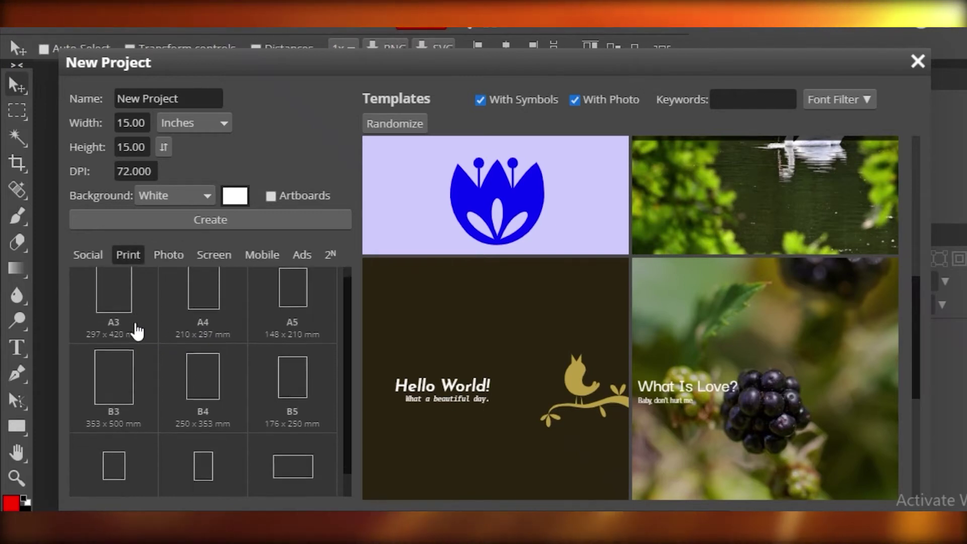
{"action": "scroll", "coordinate": [210, 475], "scroll_direction": "up", "scroll_amount": 3}
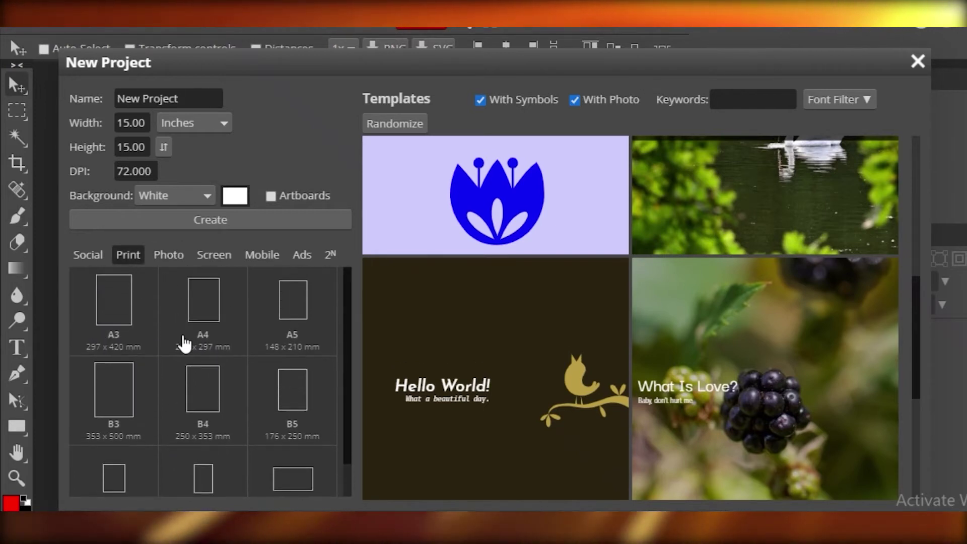
{"action": "scroll", "coordinate": [257, 373], "scroll_direction": "down", "scroll_amount": 2}
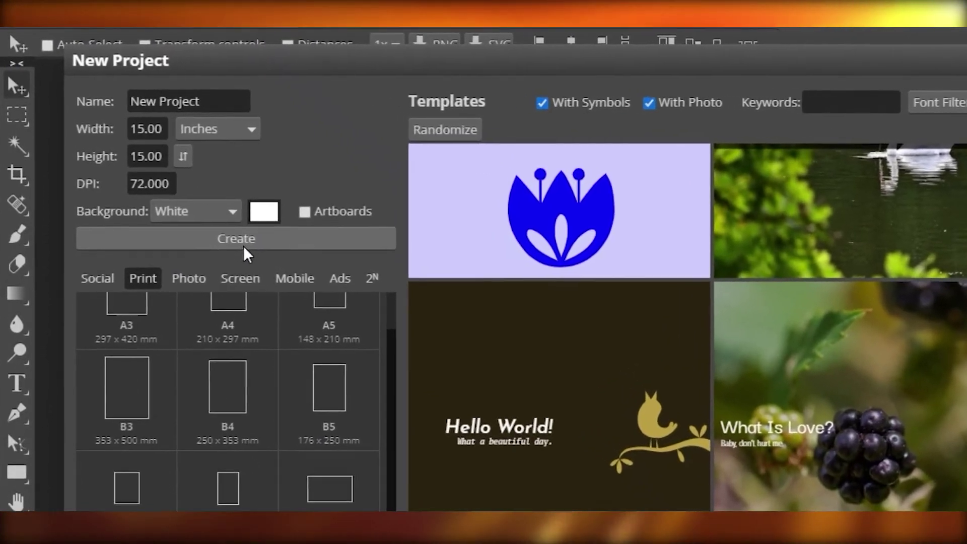
{"action": "left_click", "coordinate": [246, 247]}
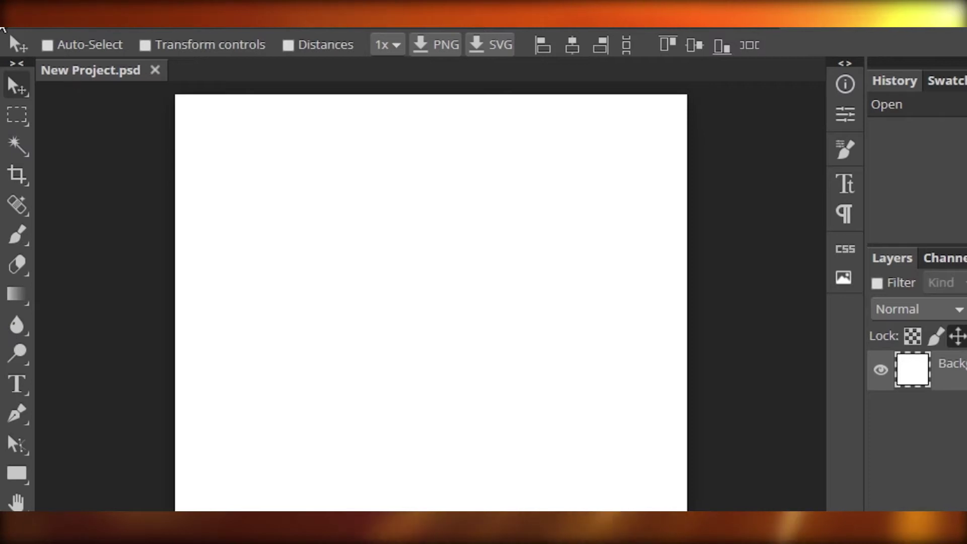
{"action": "left_click", "coordinate": [12, 20]}
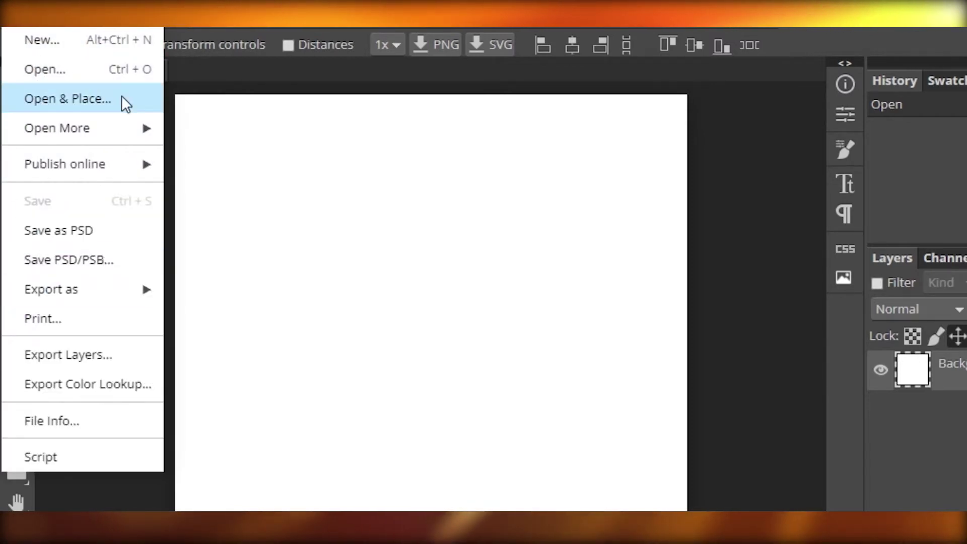
{"action": "mouse_move", "coordinate": [353, 14]}
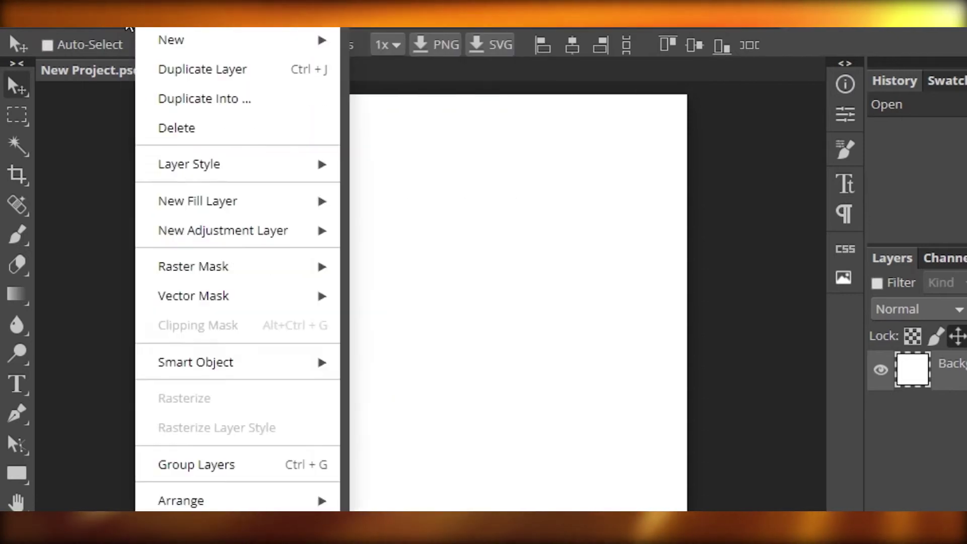
{"action": "mouse_move", "coordinate": [151, 14]}
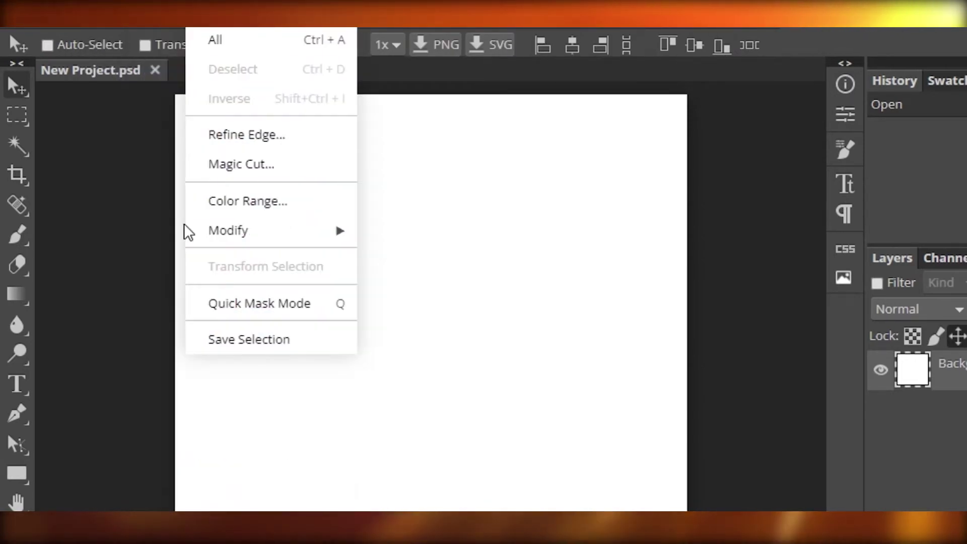
{"action": "left_click", "coordinate": [104, 153]}
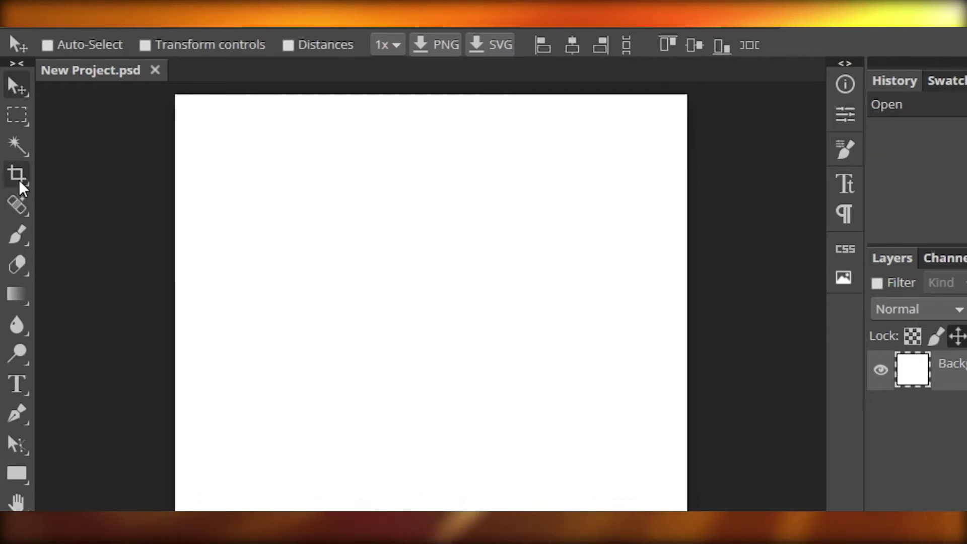
Draw two overlapping red rectangles on the canvas
{"action": "left_click", "coordinate": [17, 474]}
{"action": "left_click_drag", "start_coordinate": [287, 243], "coordinate": [503, 398]}
{"action": "left_click_drag", "start_coordinate": [359, 318], "coordinate": [531, 173]}
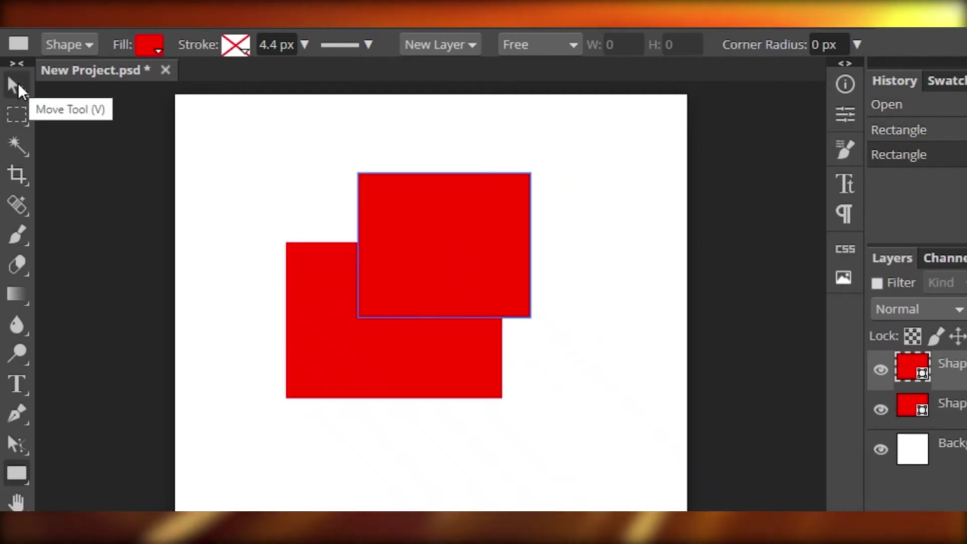
Move the rectangles apart, placing Shape 1 at the canvas's top right
{"action": "left_click", "coordinate": [17, 86]}
{"action": "left_click_drag", "start_coordinate": [346, 222], "coordinate": [538, 142]}
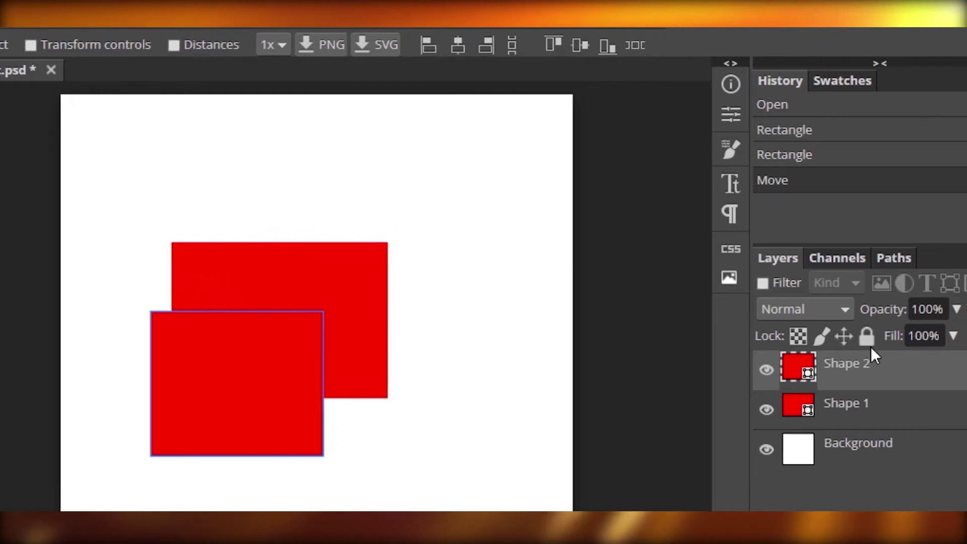
{"action": "left_click", "coordinate": [954, 406]}
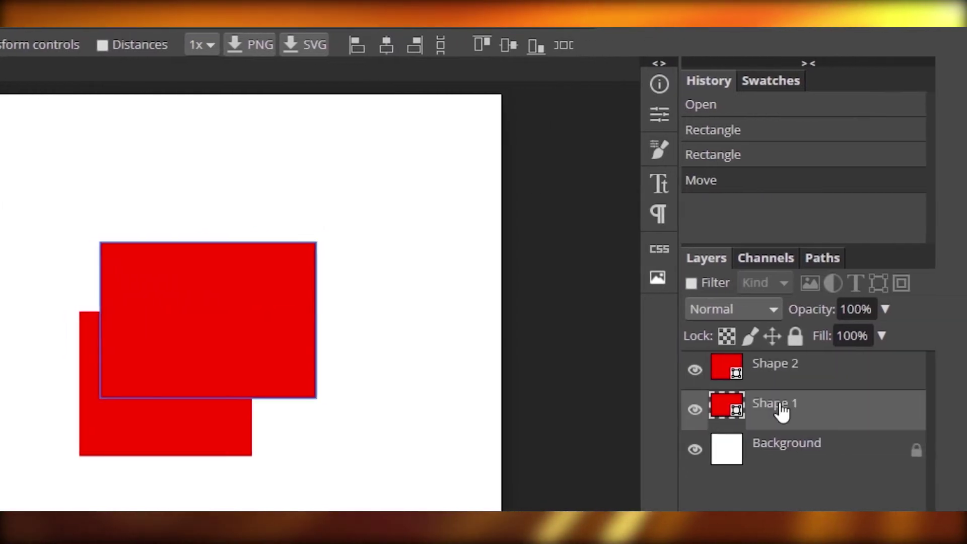
{"action": "left_click_drag", "start_coordinate": [227, 324], "coordinate": [372, 202]}
{"action": "left_click", "coordinate": [792, 374]}
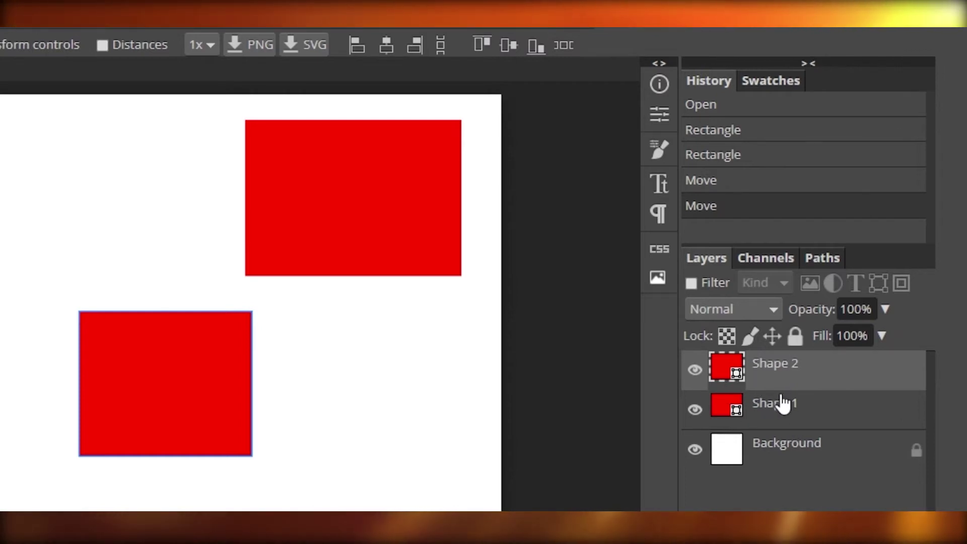
Toggle visibility of both rectangle layers, then bring up the Shape 2 layer's context menu
{"action": "left_click", "coordinate": [694, 410]}
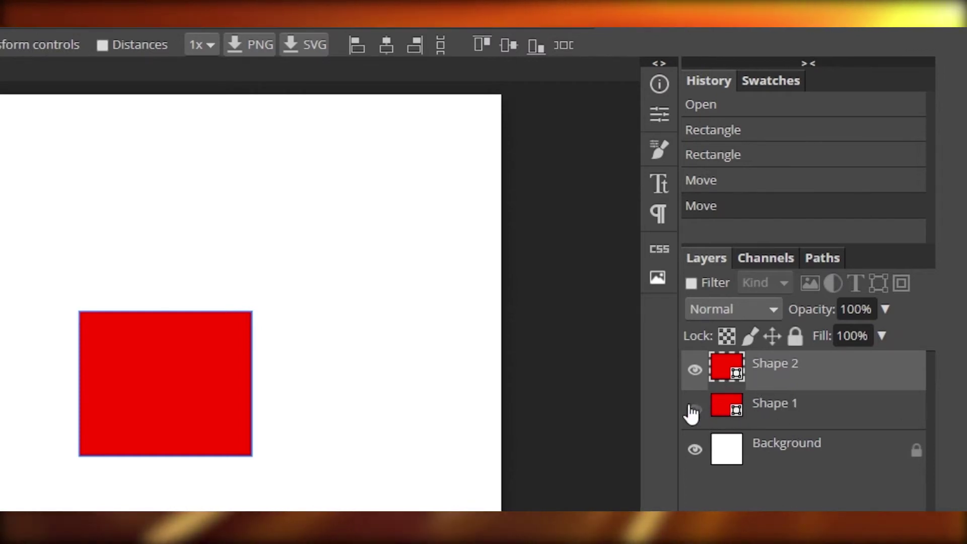
{"action": "left_click", "coordinate": [694, 411]}
{"action": "left_click", "coordinate": [695, 372]}
{"action": "left_click", "coordinate": [696, 371]}
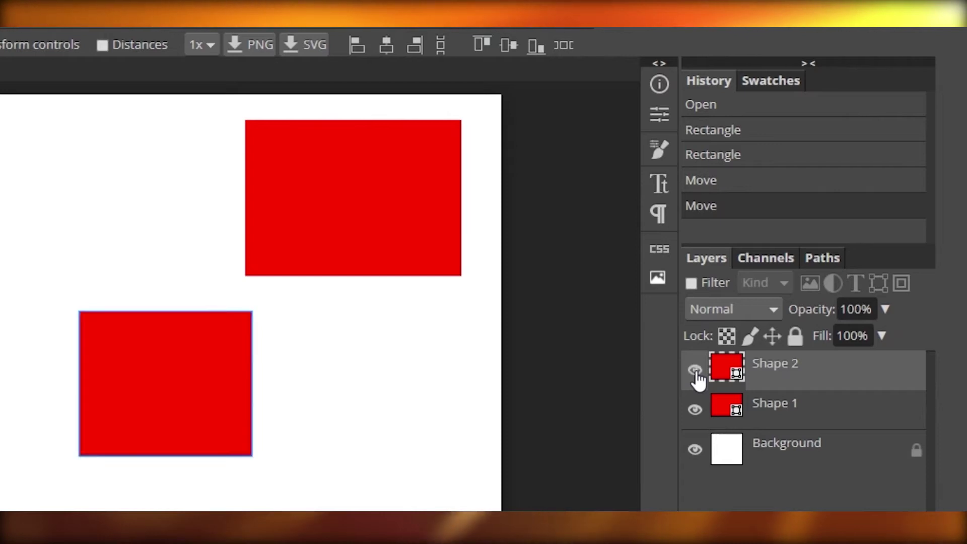
{"action": "left_click", "coordinate": [696, 372]}
{"action": "left_click", "coordinate": [696, 372]}
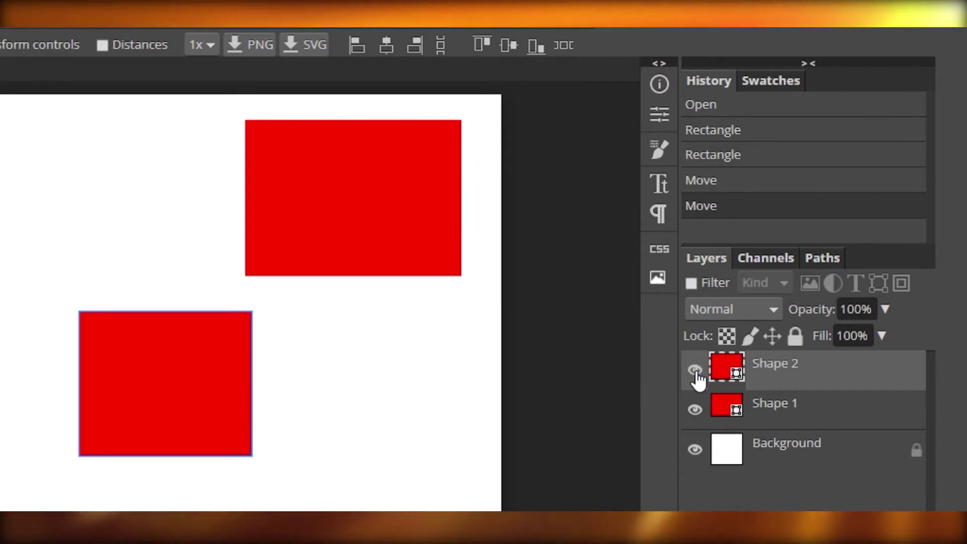
{"action": "right_click", "coordinate": [829, 384]}
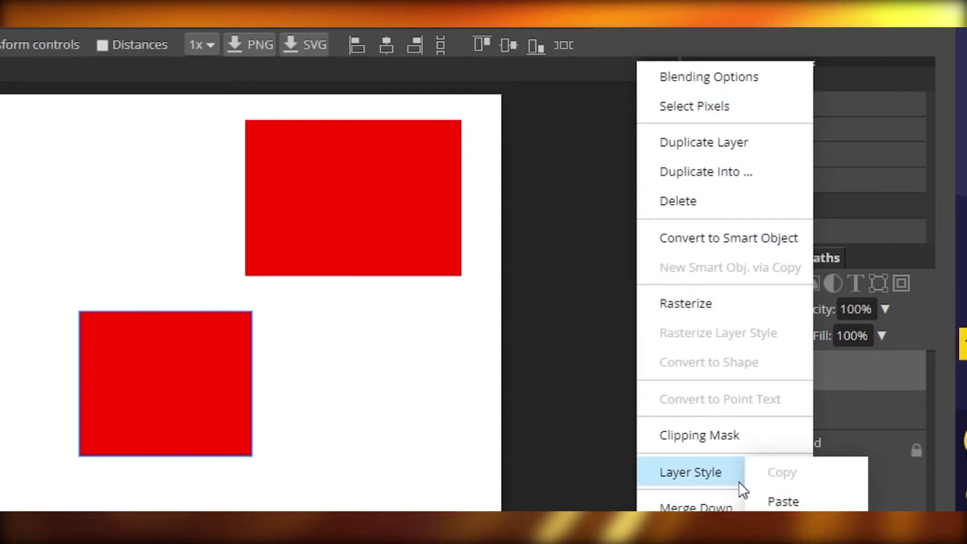
Enable Bevel and Emboss with a black Texture pattern, plus Outer Glow and Satin at Multiply 50%
{"action": "left_click", "coordinate": [740, 76]}
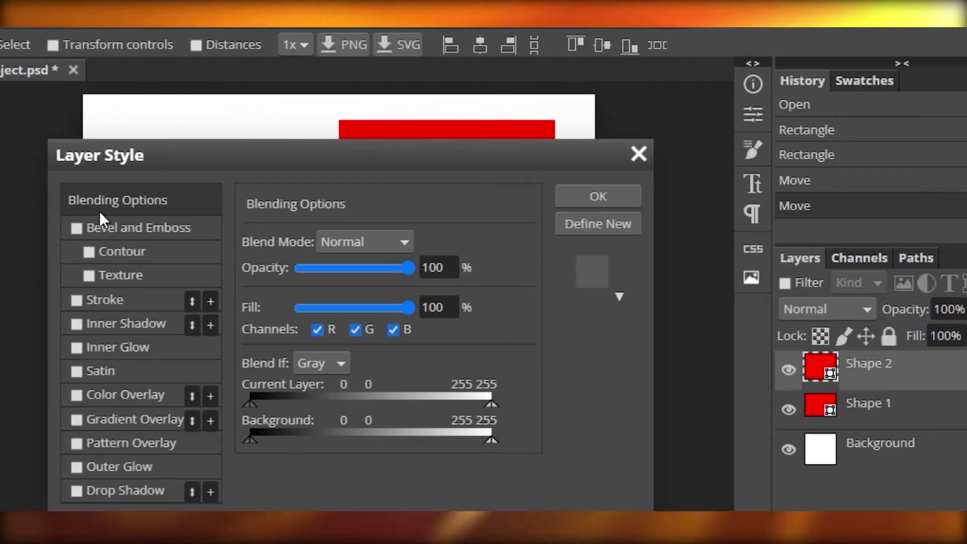
{"action": "left_click", "coordinate": [79, 226]}
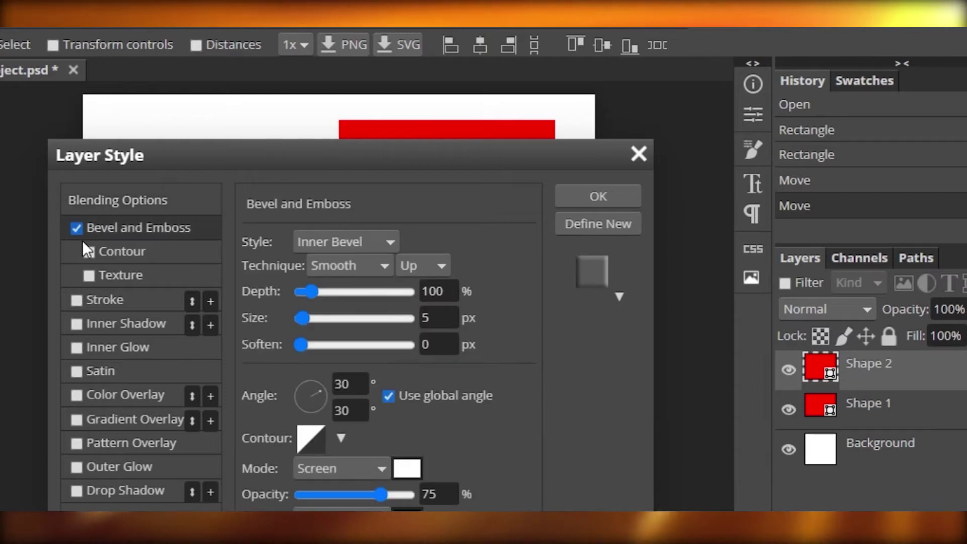
{"action": "left_click", "coordinate": [89, 205]}
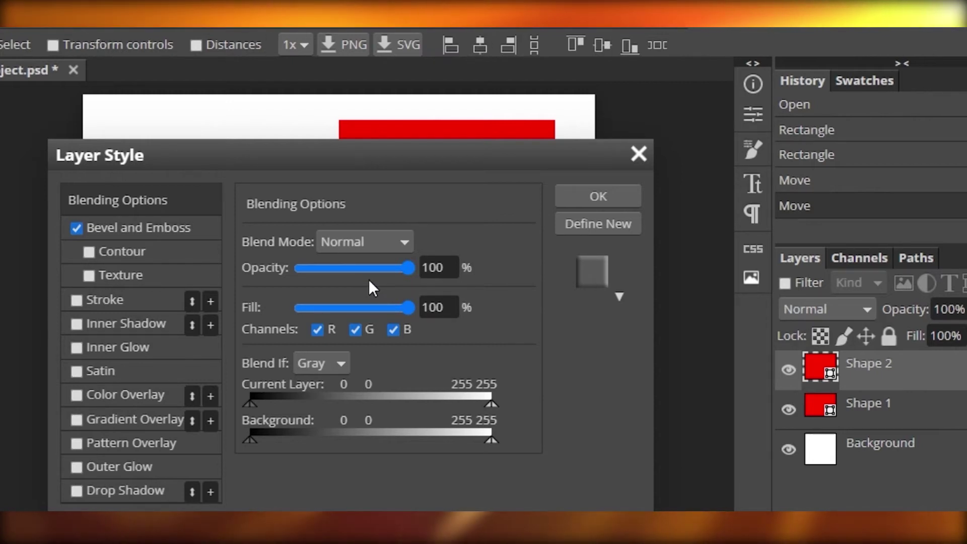
{"action": "left_click", "coordinate": [132, 253]}
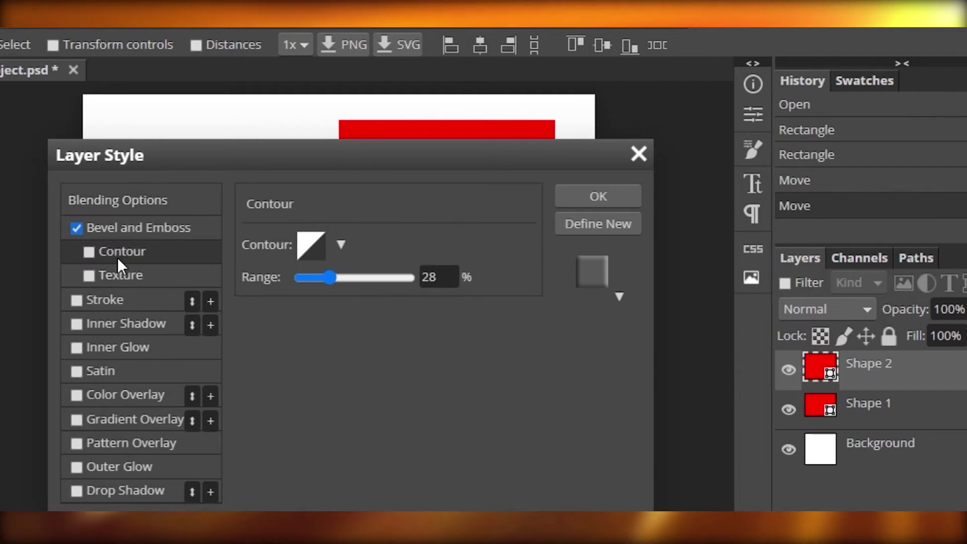
{"action": "left_click", "coordinate": [102, 274]}
{"action": "left_click", "coordinate": [307, 261]}
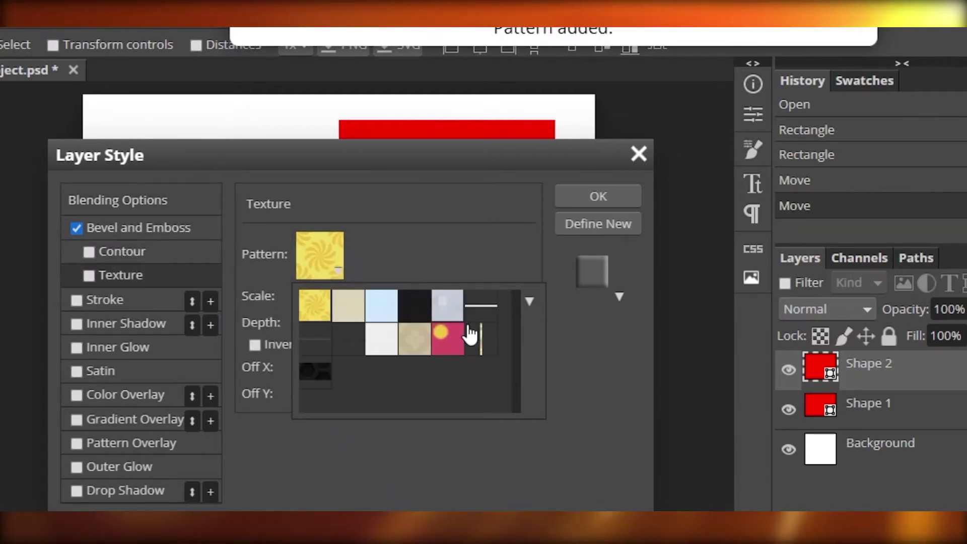
{"action": "left_click", "coordinate": [424, 315]}
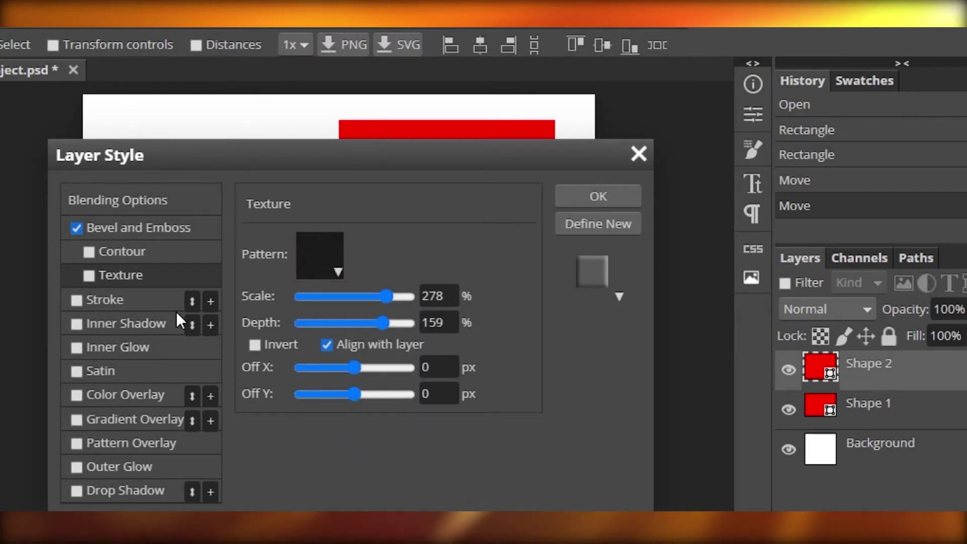
{"action": "left_click", "coordinate": [77, 466]}
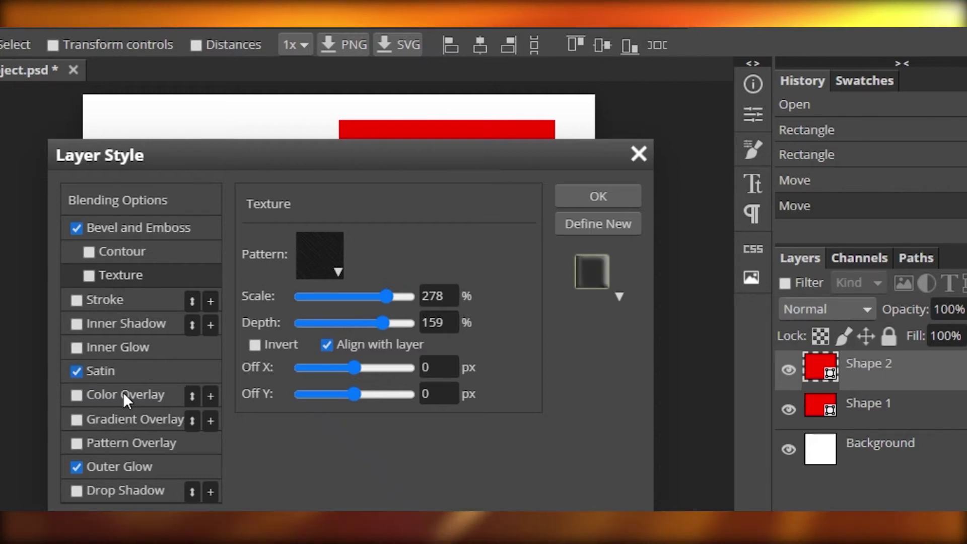
{"action": "left_click", "coordinate": [71, 365]}
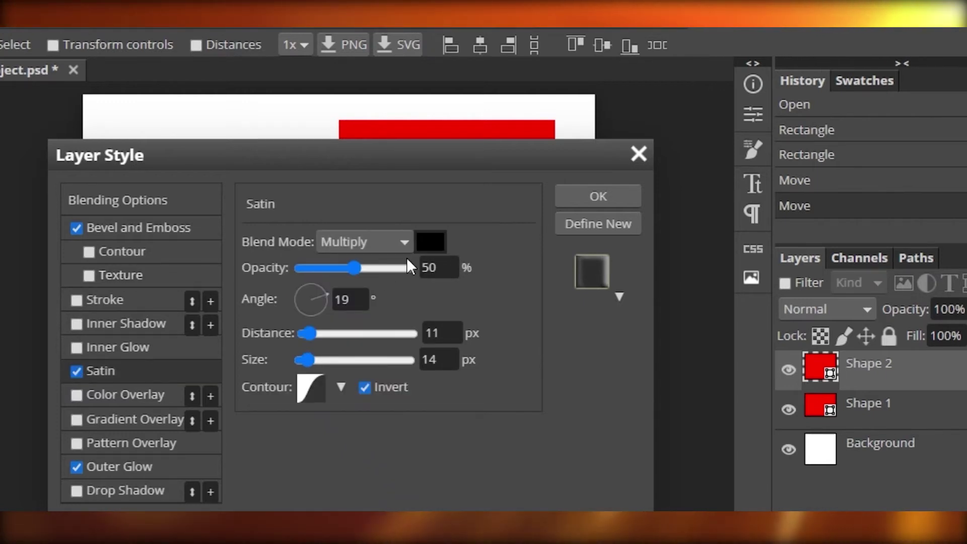
Apply the layer style and drag the dark square up beneath the red rectangle
{"action": "left_click", "coordinate": [579, 195]}
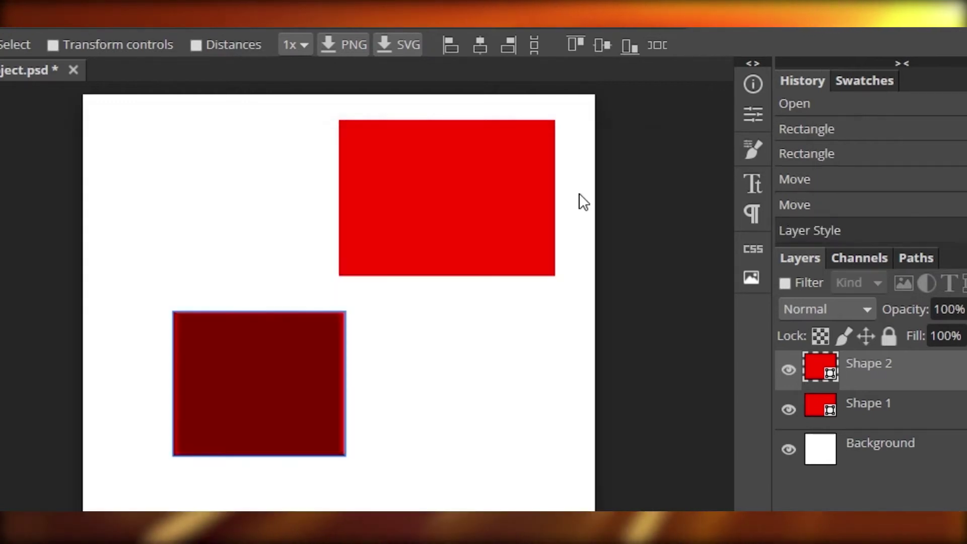
{"action": "left_click_drag", "start_coordinate": [279, 361], "coordinate": [422, 369]}
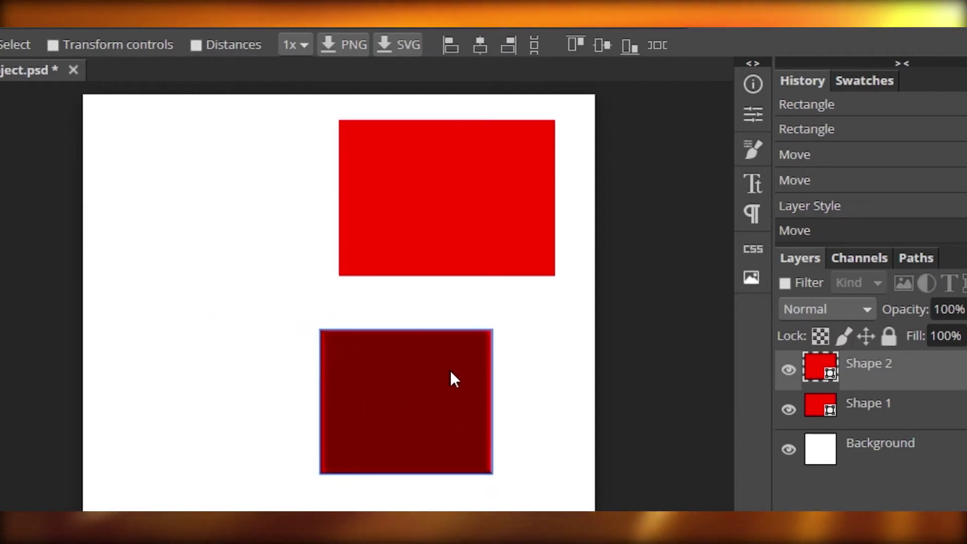
{"action": "left_click_drag", "start_coordinate": [458, 408], "coordinate": [352, 356]}
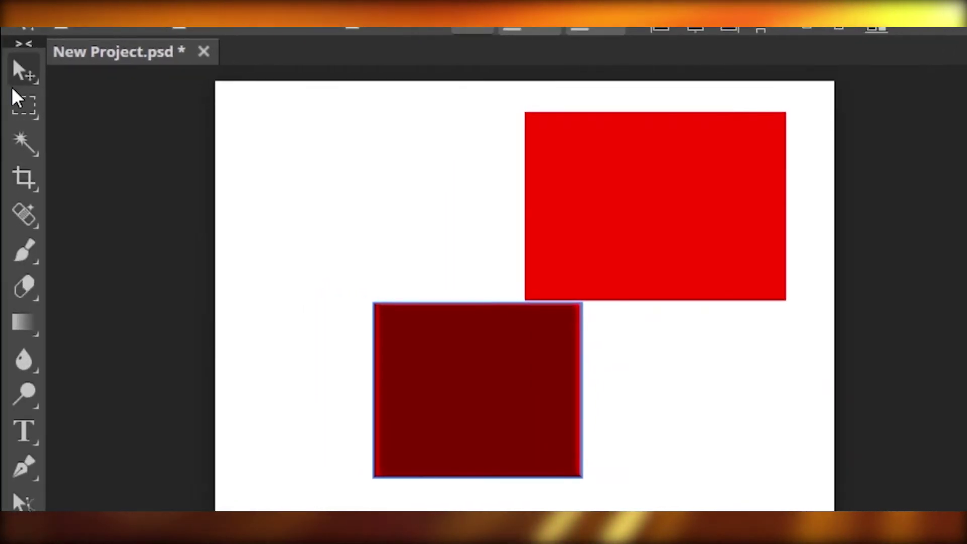
Draw and reposition a rectangular selection at the red rectangle's lower-left corner
{"action": "left_click", "coordinate": [17, 99]}
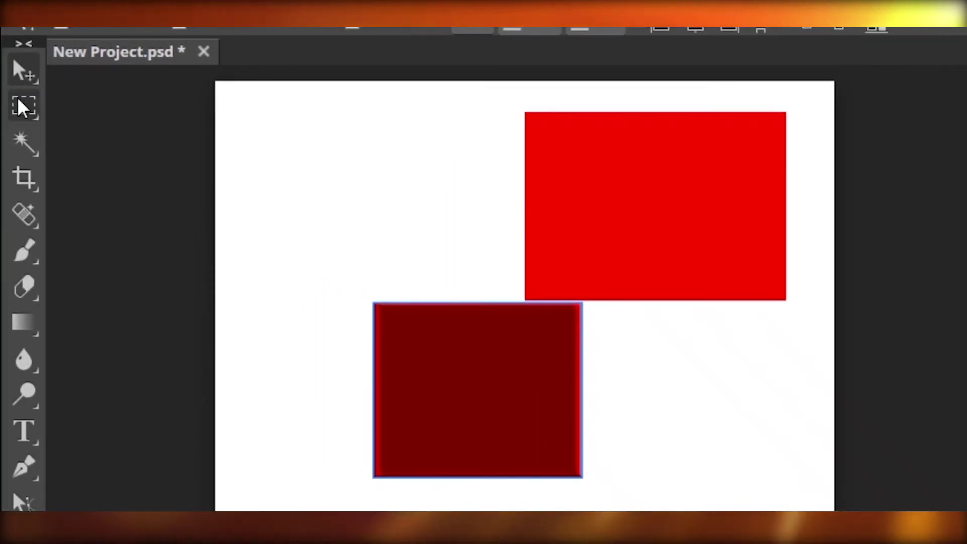
{"action": "left_click_drag", "start_coordinate": [364, 191], "coordinate": [480, 333]}
{"action": "left_click", "coordinate": [372, 251]}
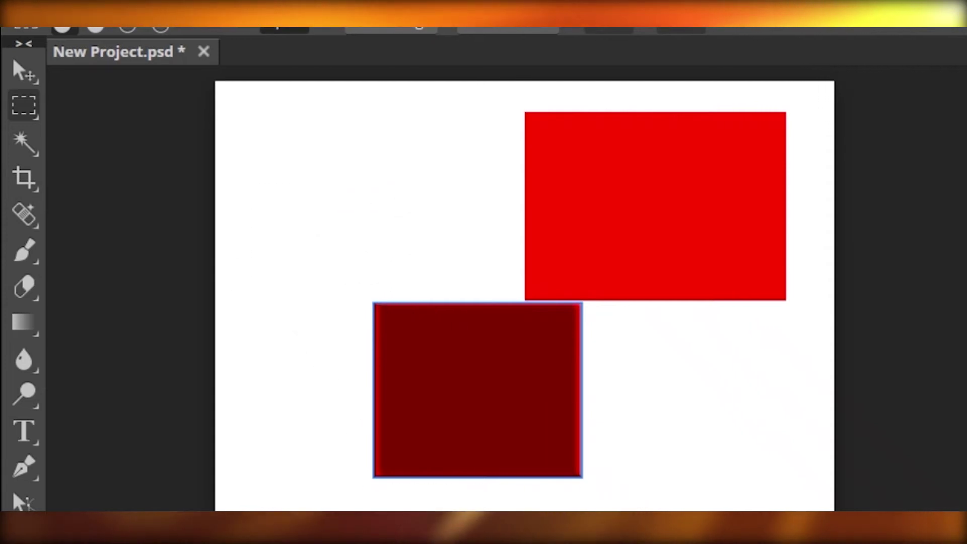
{"action": "left_click_drag", "start_coordinate": [603, 446], "coordinate": [566, 405]}
{"action": "left_click", "coordinate": [464, 380]}
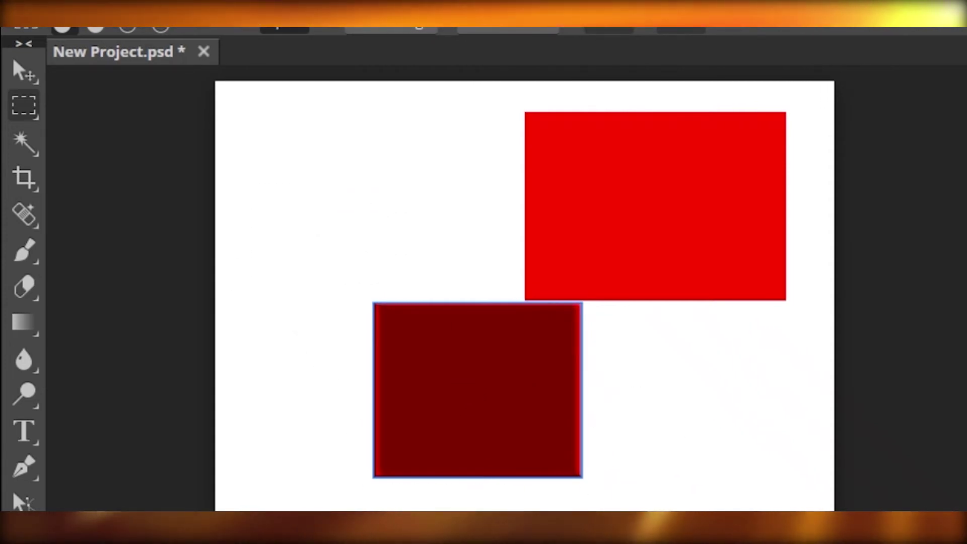
{"action": "left_click_drag", "start_coordinate": [502, 356], "coordinate": [691, 529]}
{"action": "left_click_drag", "start_coordinate": [591, 415], "coordinate": [559, 304]}
{"action": "left_click_drag", "start_coordinate": [381, 298], "coordinate": [327, 304]}
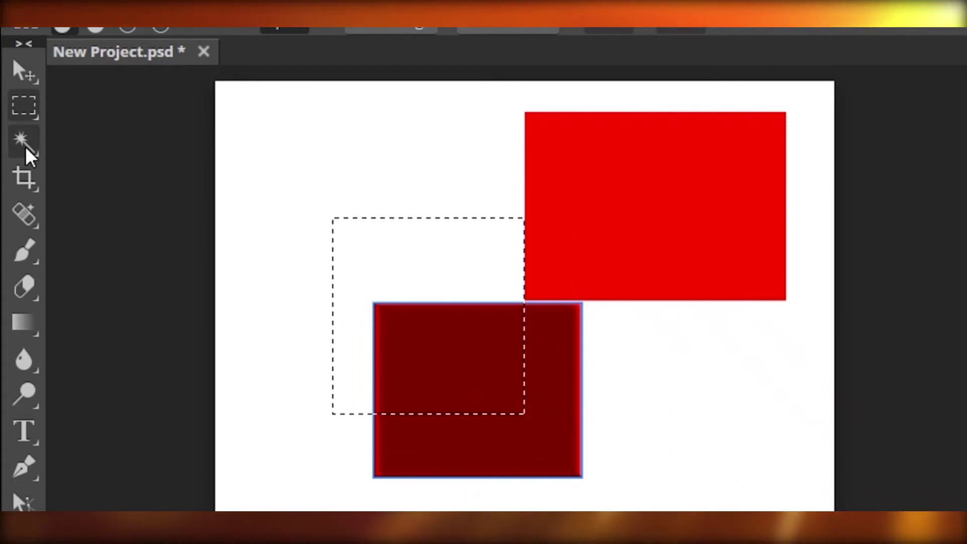
{"action": "left_click", "coordinate": [25, 146]}
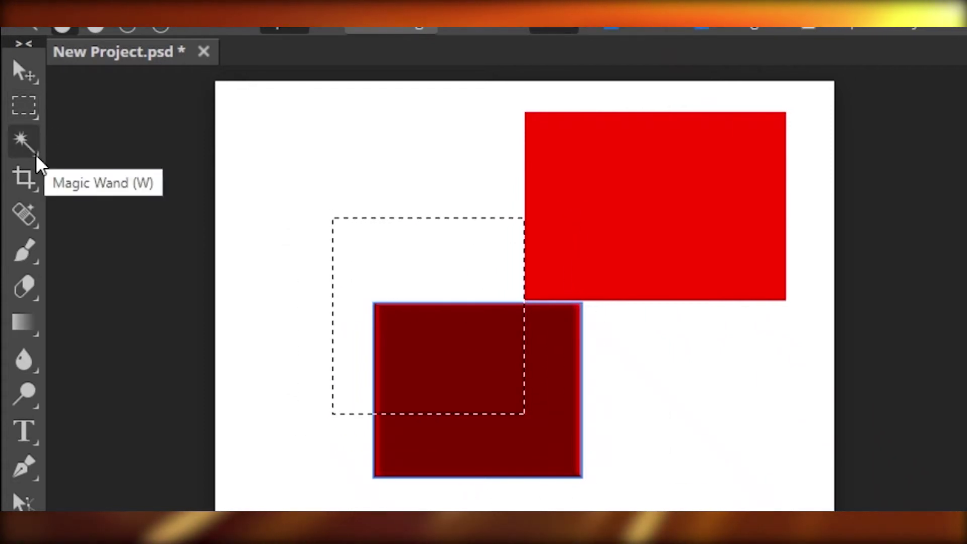
{"action": "left_click_drag", "start_coordinate": [499, 332], "coordinate": [509, 369]}
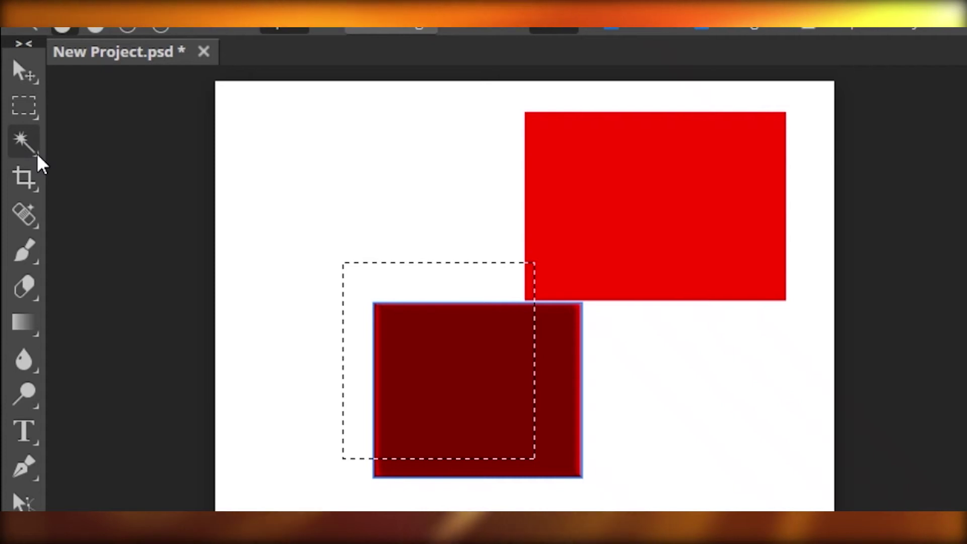
Choose Quick Selection and enlarge its brush size, then switch to the Crop tool
{"action": "left_click", "coordinate": [24, 140]}
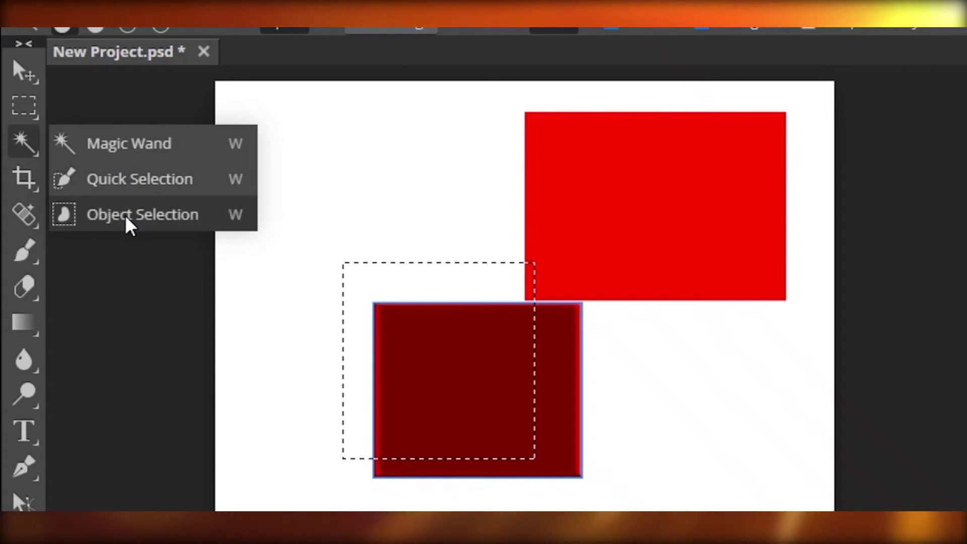
{"action": "left_click", "coordinate": [113, 181]}
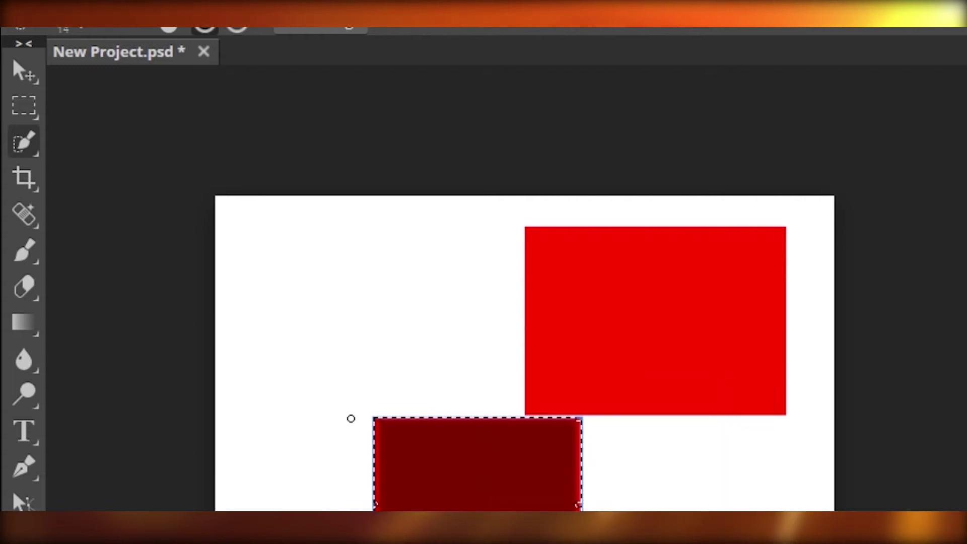
{"action": "right_click", "coordinate": [584, 464]}
{"action": "left_click_drag", "start_coordinate": [675, 510], "coordinate": [690, 511]}
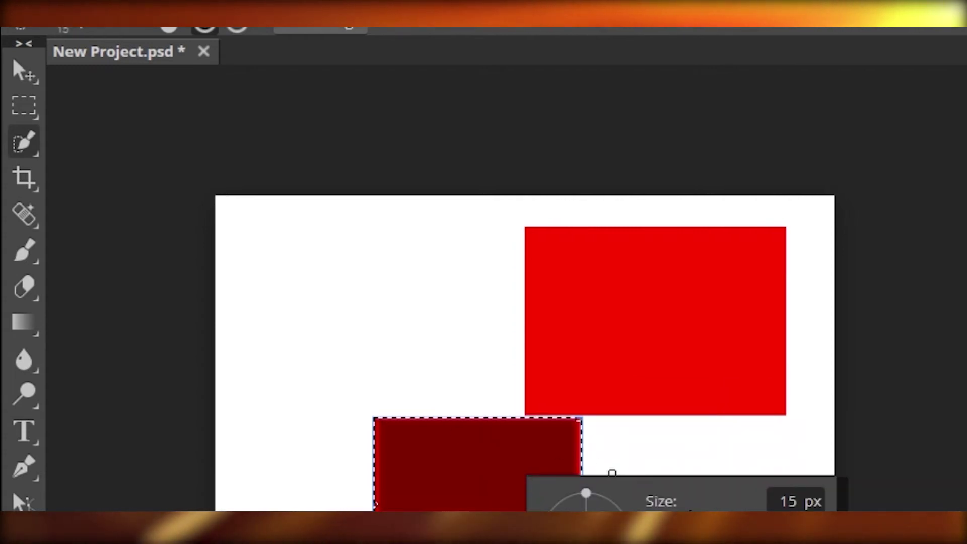
{"action": "key", "text": "Escape"}
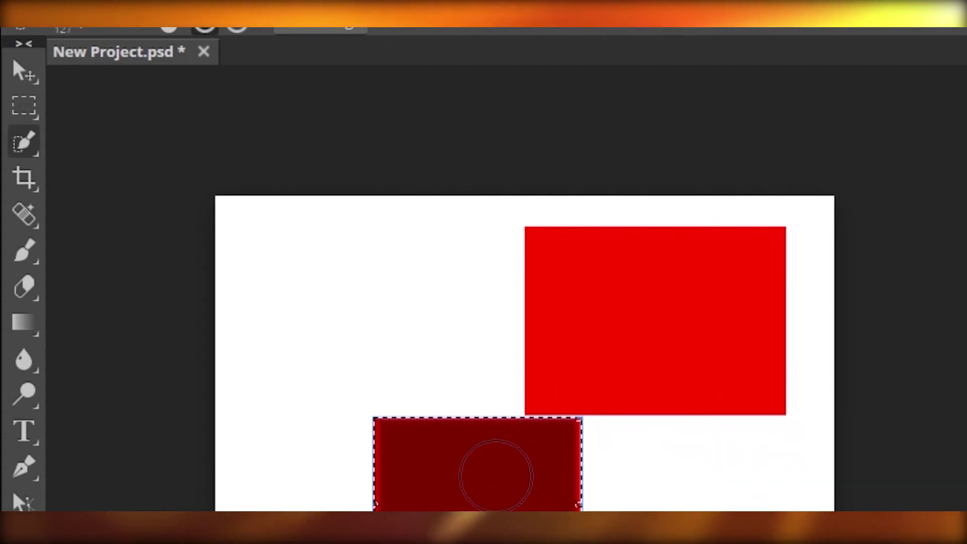
{"action": "left_click", "coordinate": [24, 178]}
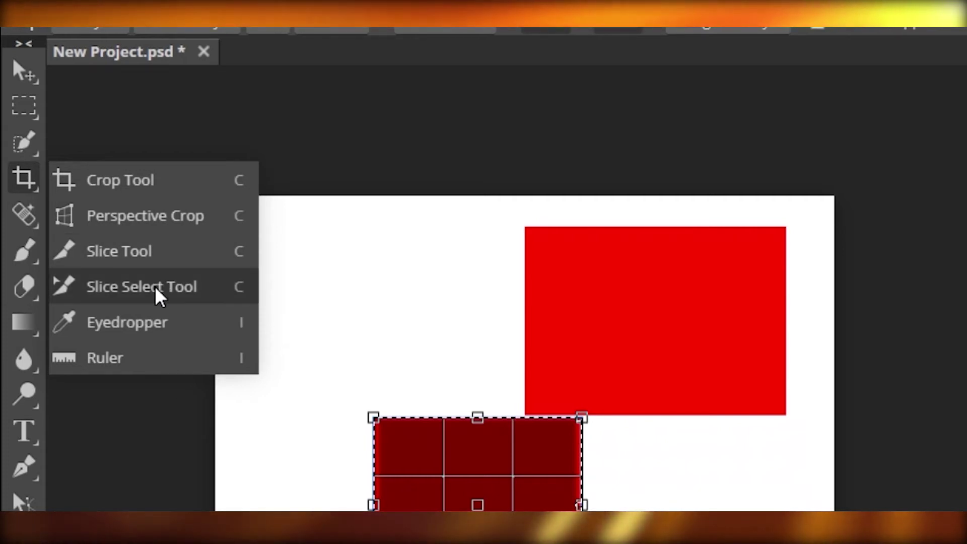
Pick Spot Healing, then switch to the Gradient tool from the fill tool group
{"action": "left_click", "coordinate": [10, 210]}
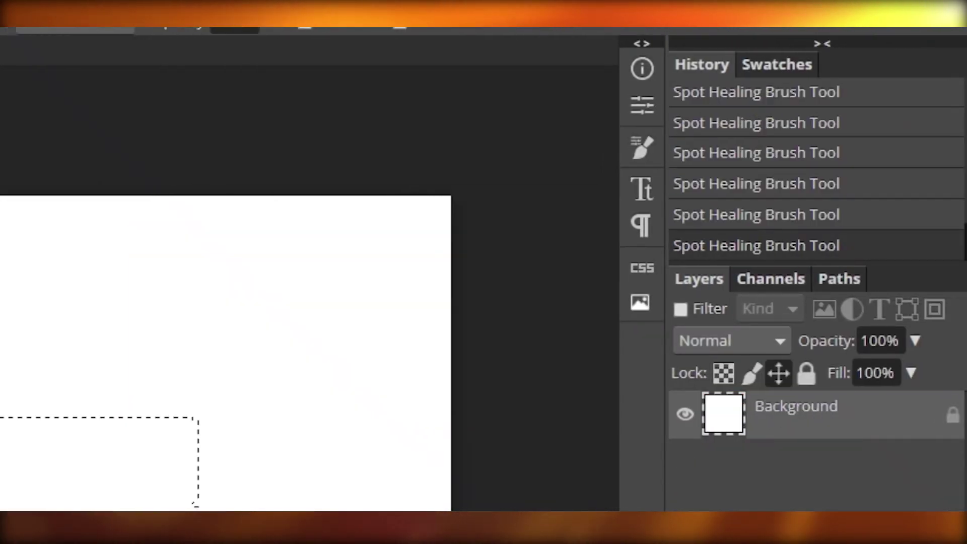
{"action": "right_click", "coordinate": [24, 323]}
{"action": "left_click", "coordinate": [82, 333]}
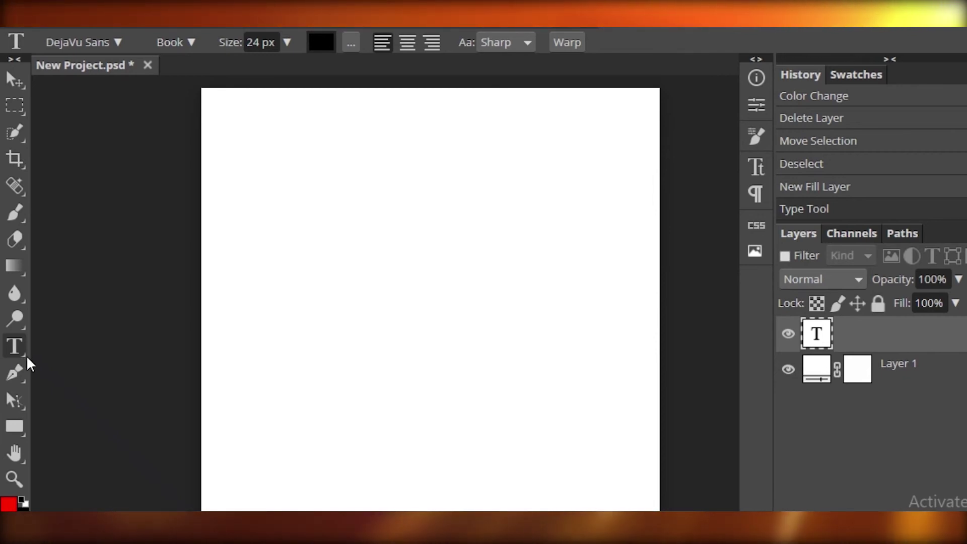
{"action": "left_click", "coordinate": [7, 344]}
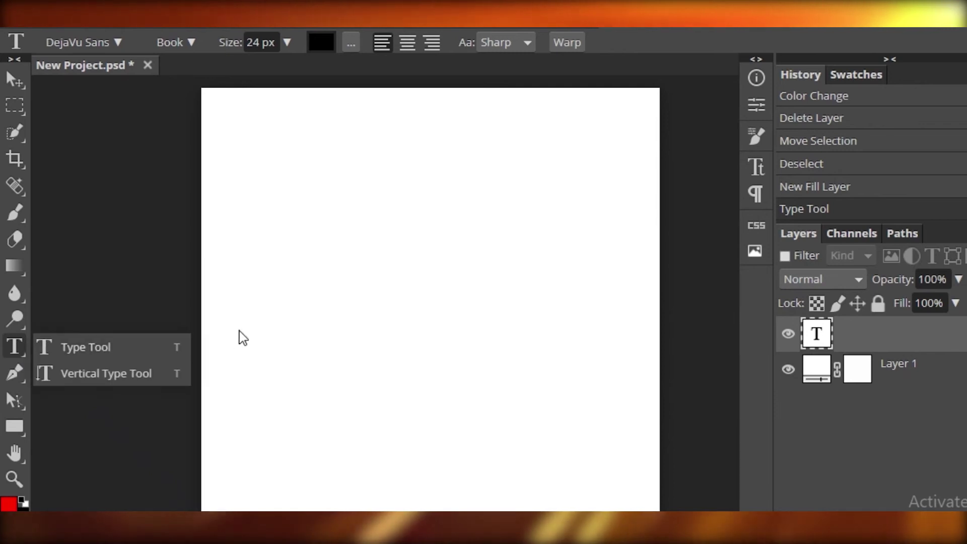
{"action": "left_click", "coordinate": [108, 352]}
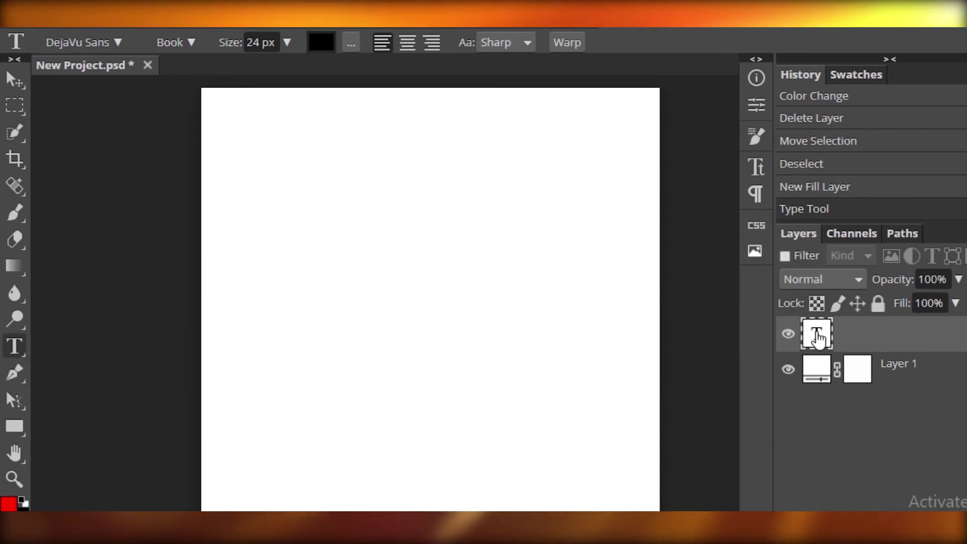
{"action": "right_click", "coordinate": [817, 339]}
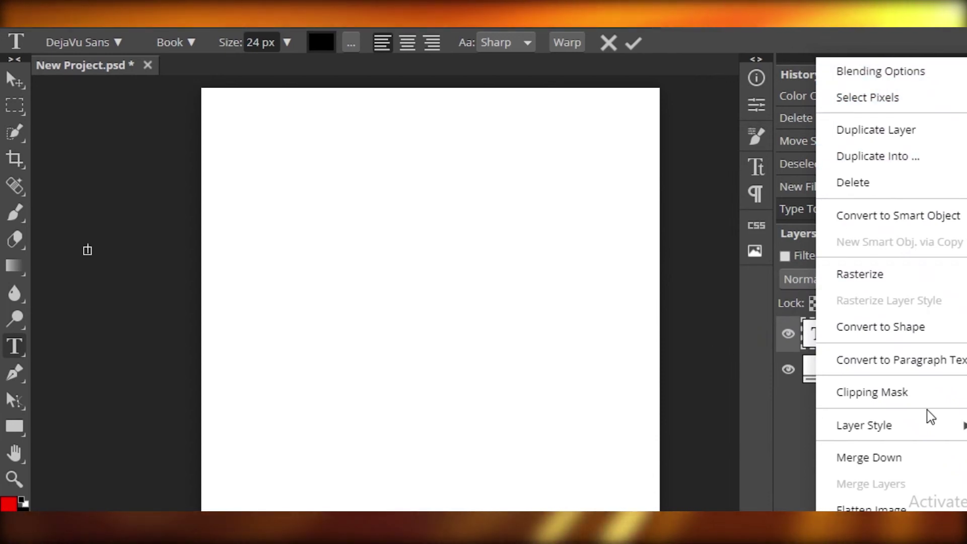
{"action": "mouse_move", "coordinate": [890, 425]}
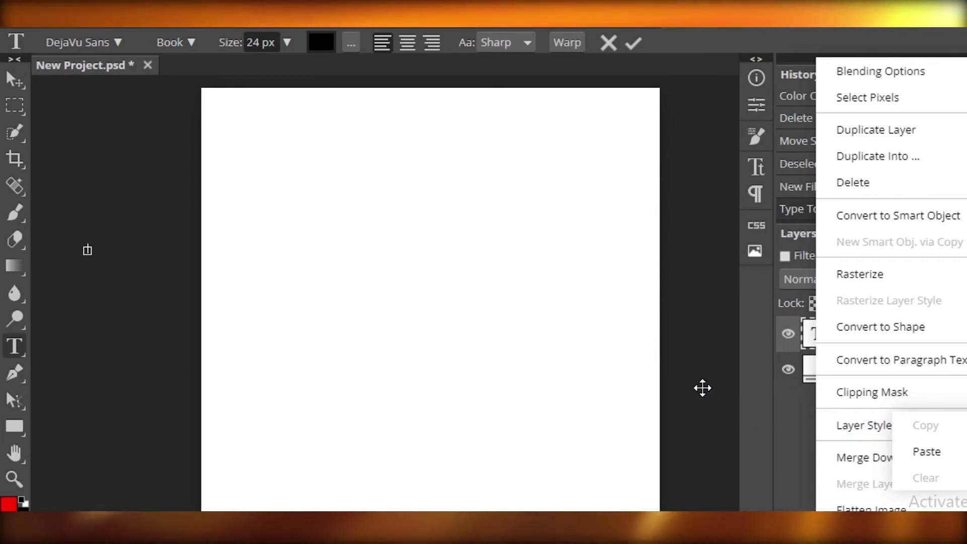
{"action": "left_click", "coordinate": [704, 388]}
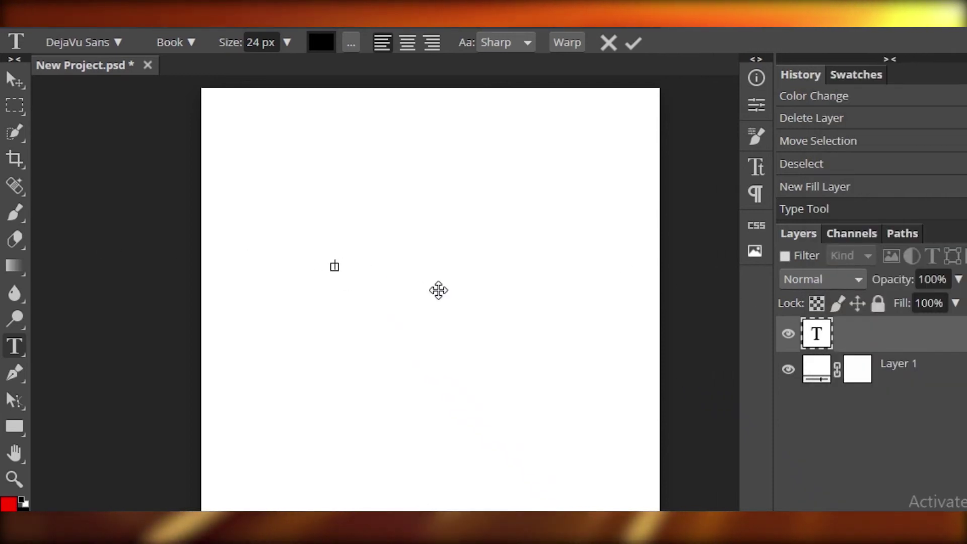
Set the text size to 150 px and type the title, a first name followed by 'Lives Here'
{"action": "left_click", "coordinate": [287, 43]}
{"action": "left_click_drag", "start_coordinate": [268, 68], "coordinate": [305, 75]}
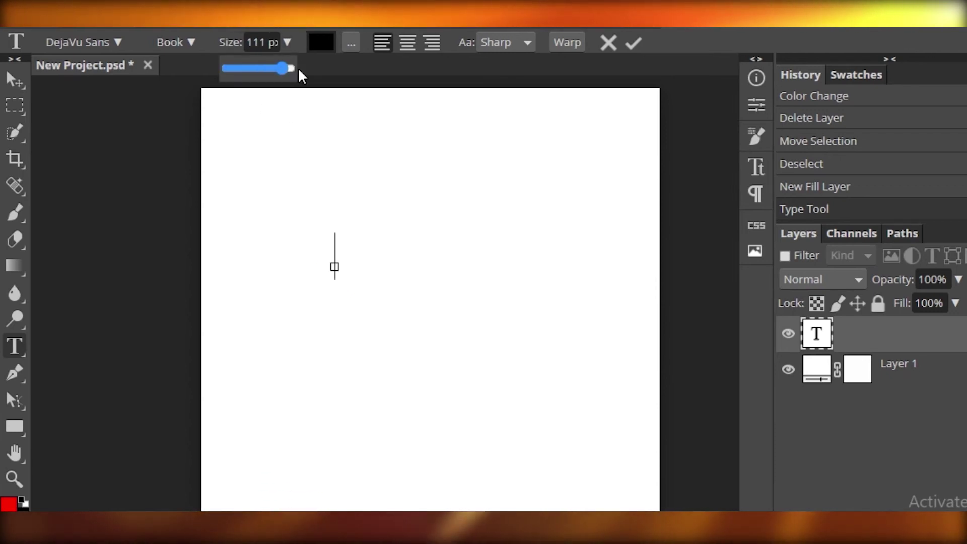
{"action": "type", "text": "asd="}
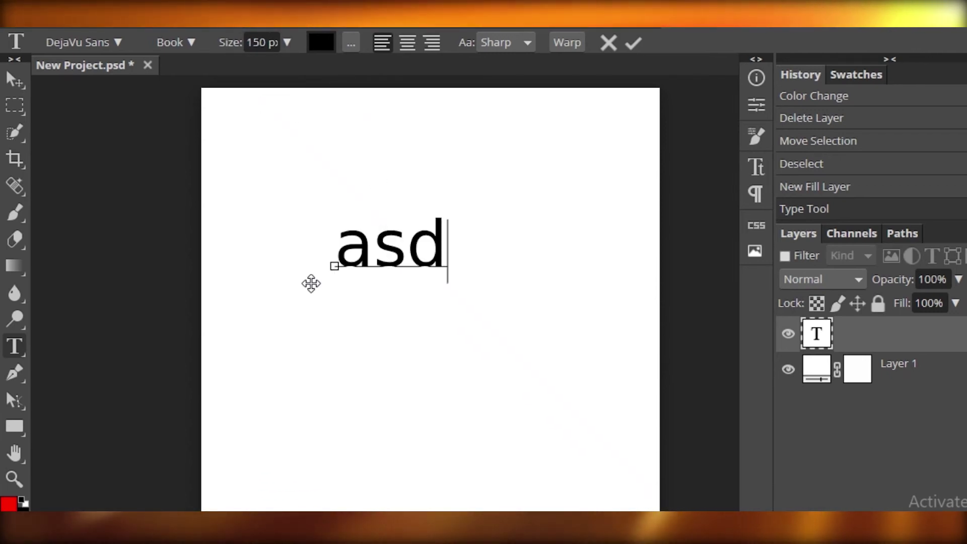
{"action": "key", "text": "BackSpace"}
{"action": "key", "text": "BackSpace"}
{"action": "key", "text": "BackSpace"}
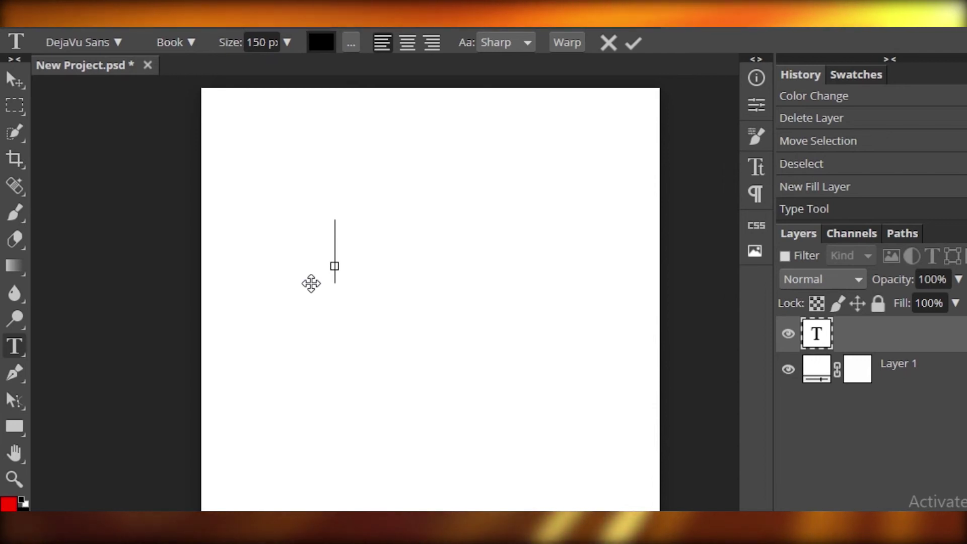
{"action": "type", "text": "Judy Lives"}
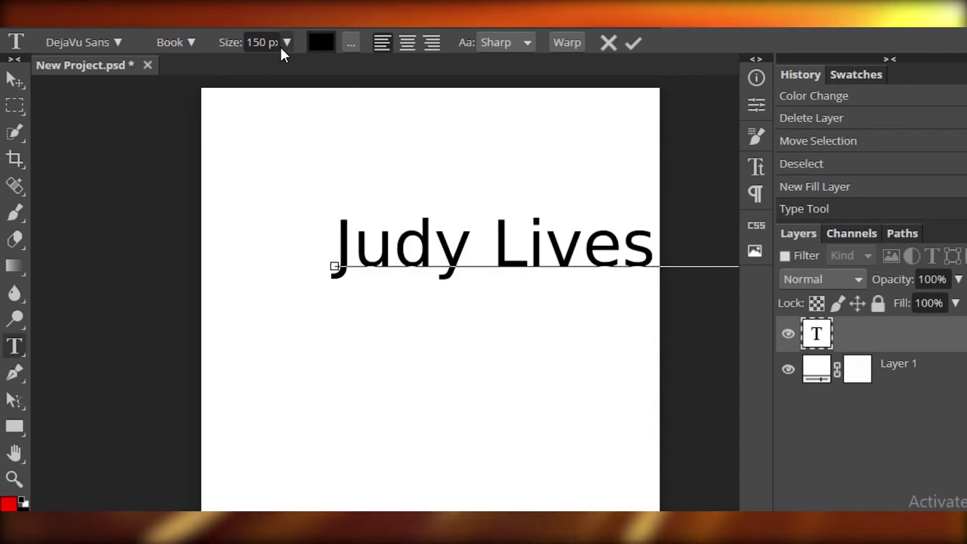
Reduce the title to 71 px, commit it, and move it up near the canvas top
{"action": "left_click_drag", "start_coordinate": [294, 69], "coordinate": [268, 68]}
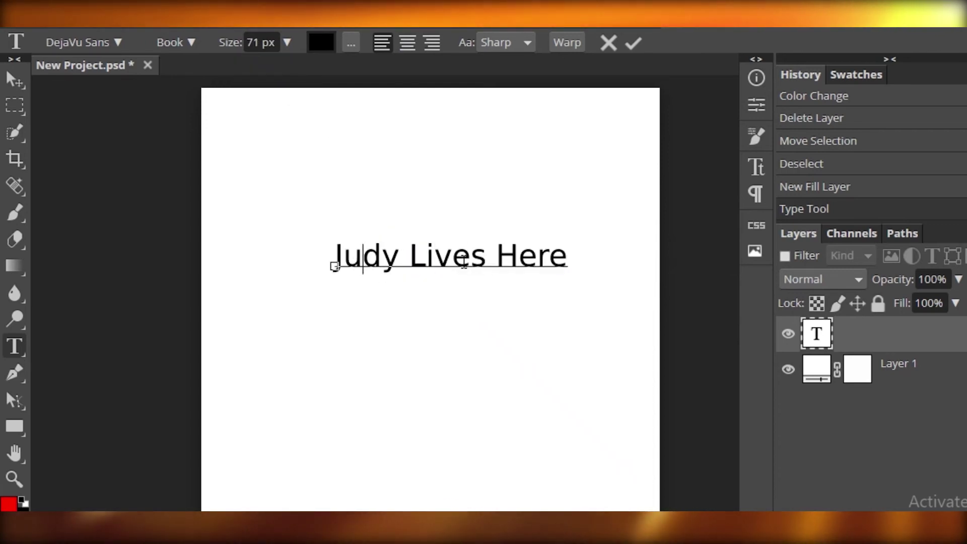
{"action": "left_click", "coordinate": [14, 80]}
{"action": "left_click_drag", "start_coordinate": [477, 262], "coordinate": [479, 196]}
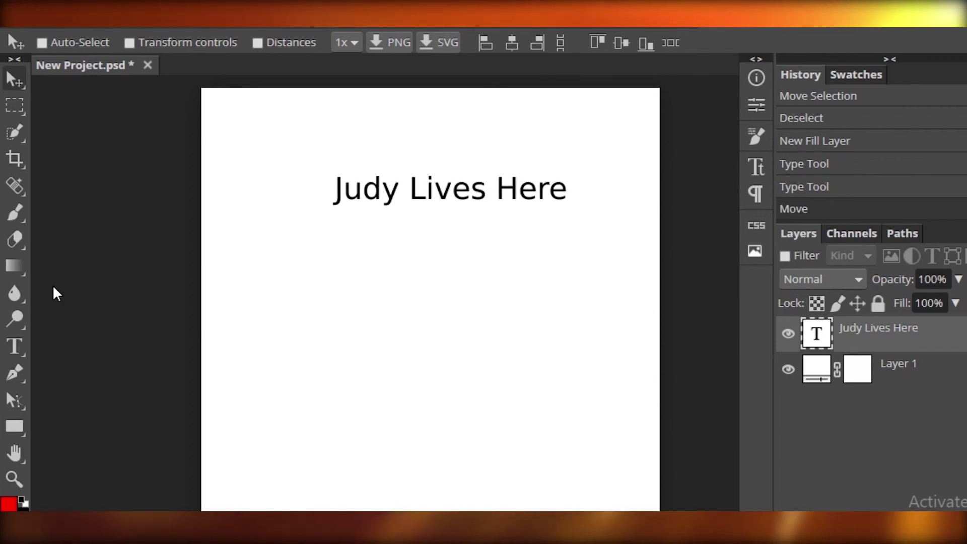
Warp the title text with a horizontal Arc style at a 60% bend
{"action": "left_click", "coordinate": [14, 350]}
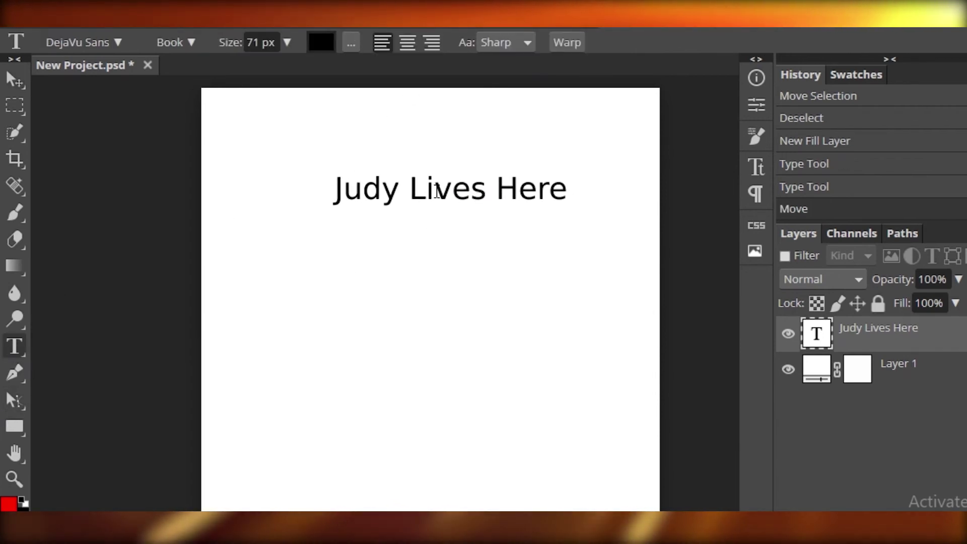
{"action": "left_click", "coordinate": [561, 44]}
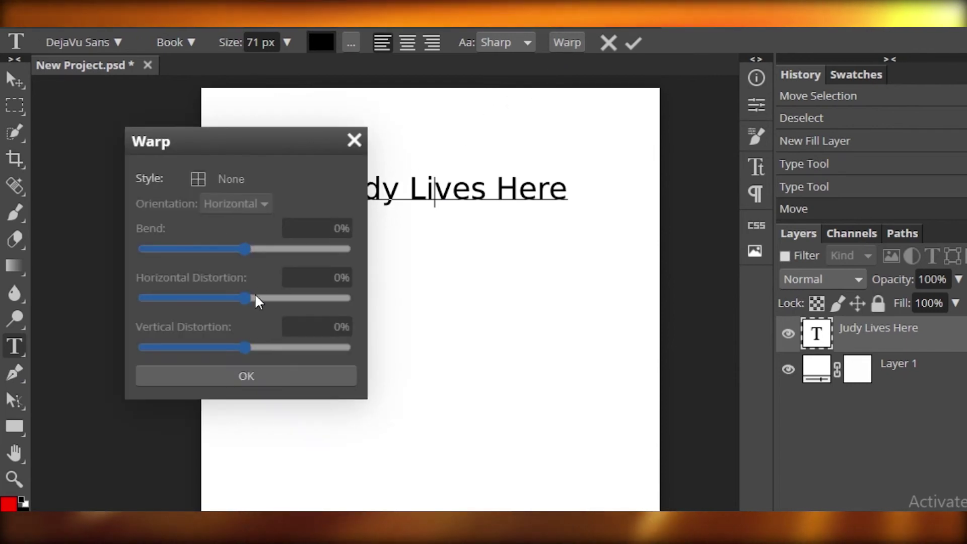
{"action": "left_click", "coordinate": [196, 178]}
{"action": "left_click", "coordinate": [249, 233]}
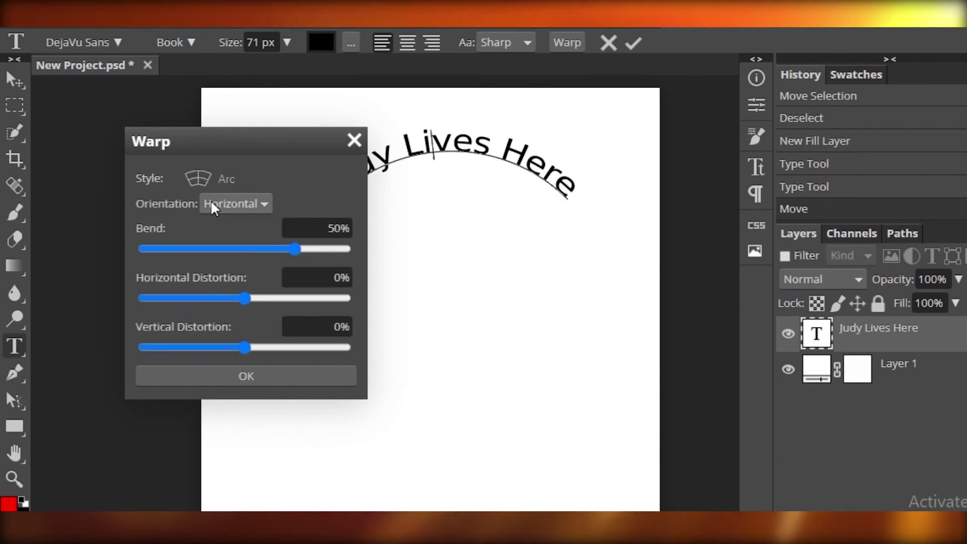
{"action": "left_click", "coordinate": [239, 207]}
{"action": "left_click", "coordinate": [246, 220]}
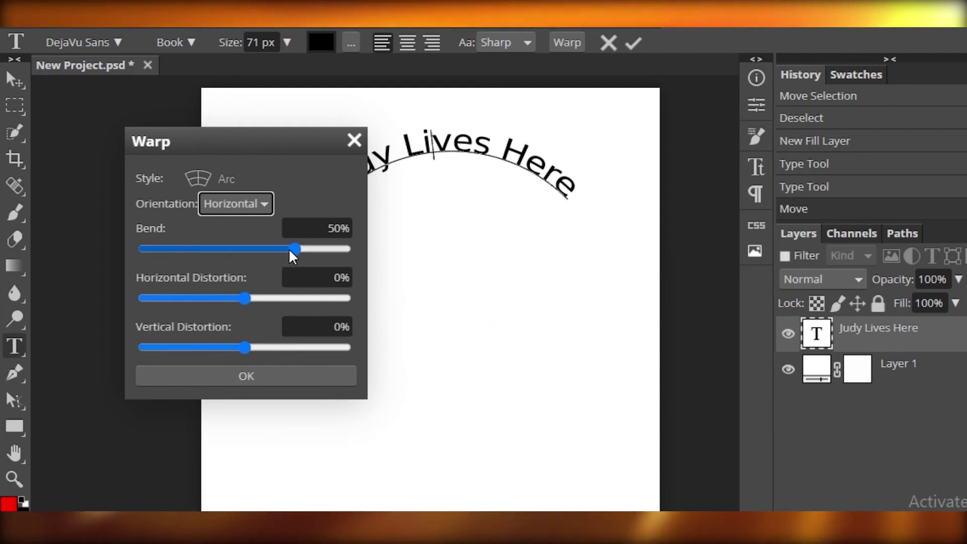
{"action": "mouse_move", "coordinate": [295, 248]}
{"action": "left_mouse_down"}
{"action": "mouse_move", "coordinate": [305, 249]}
{"action": "mouse_move", "coordinate": [114, 230]}
{"action": "mouse_move", "coordinate": [296, 240]}
{"action": "mouse_move", "coordinate": [286, 247]}
{"action": "left_mouse_up"}
Try the Flag and None warp styles, then return to the Arc style
{"action": "left_click", "coordinate": [225, 179]}
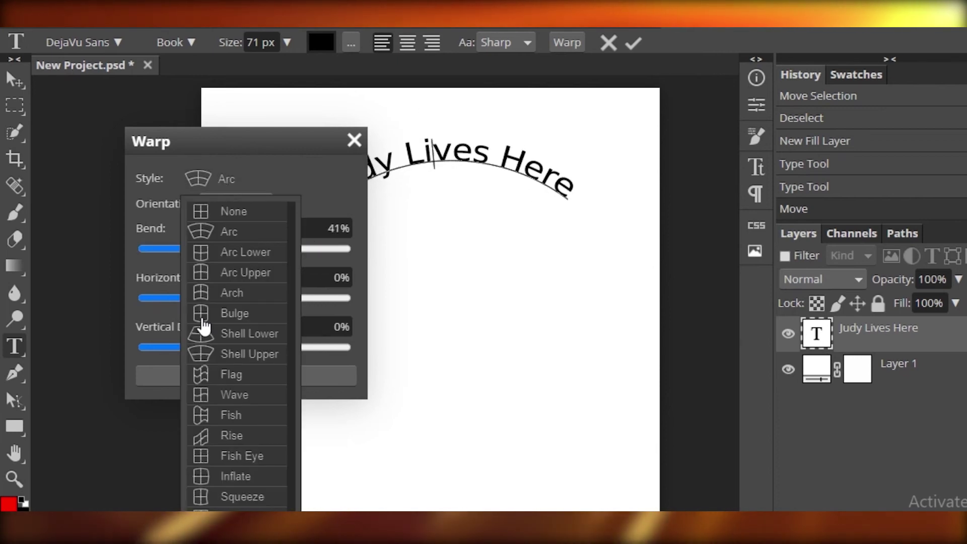
{"action": "left_click", "coordinate": [235, 374]}
{"action": "left_click", "coordinate": [209, 184]}
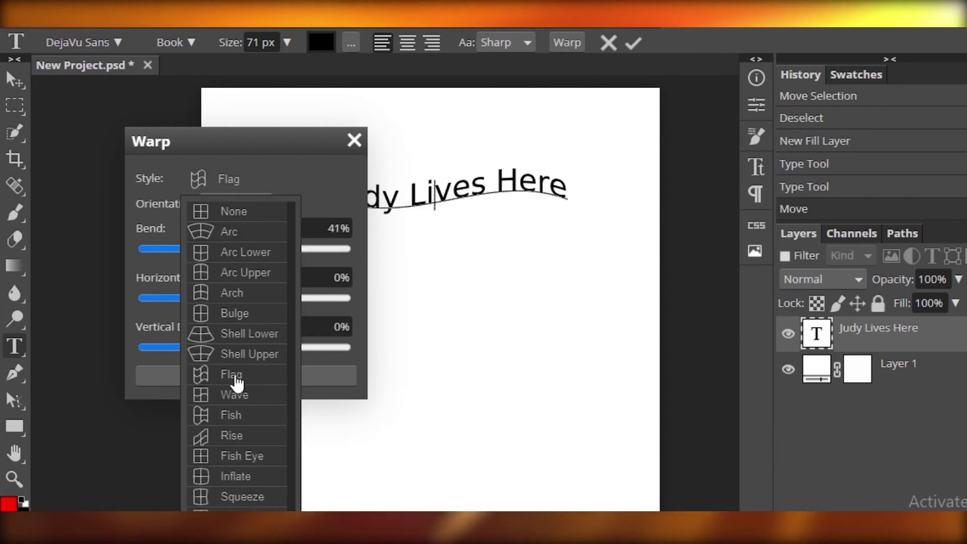
{"action": "left_click", "coordinate": [234, 211]}
{"action": "left_click", "coordinate": [233, 187]}
{"action": "left_click", "coordinate": [229, 231]}
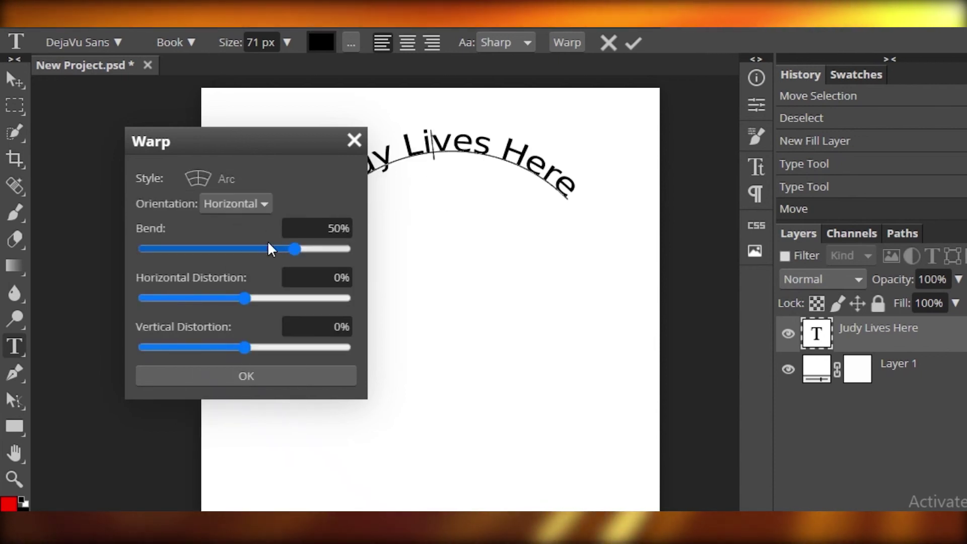
Settle the arc bend at about 41% with 0% vertical distortion, apply it, and bring up the text colour
{"action": "mouse_move", "coordinate": [277, 249]}
{"action": "left_mouse_down"}
{"action": "mouse_move", "coordinate": [268, 253]}
{"action": "mouse_move", "coordinate": [284, 252]}
{"action": "left_mouse_up"}
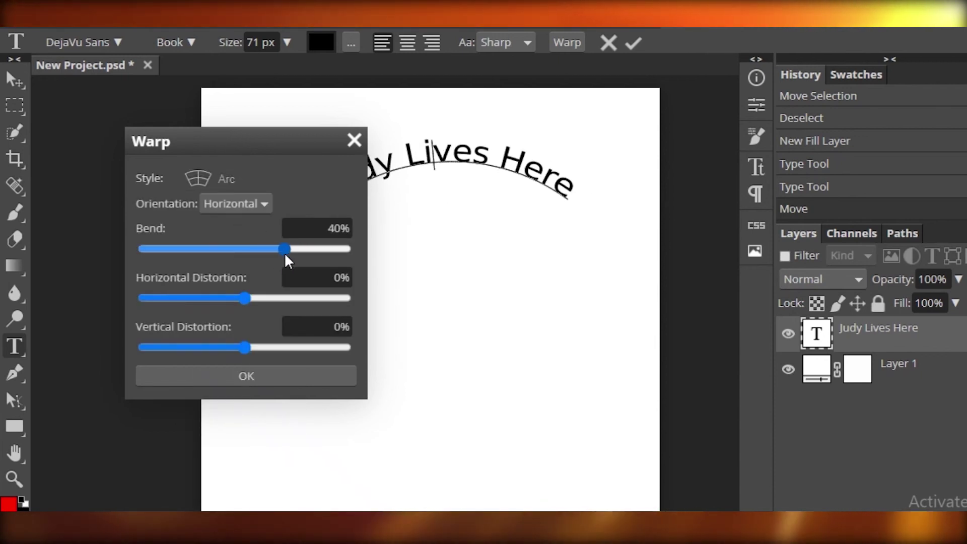
{"action": "mouse_move", "coordinate": [245, 347]}
{"action": "left_mouse_down"}
{"action": "mouse_move", "coordinate": [167, 328]}
{"action": "mouse_move", "coordinate": [245, 342]}
{"action": "left_mouse_up"}
{"action": "left_click_drag", "start_coordinate": [287, 250], "coordinate": [287, 258]}
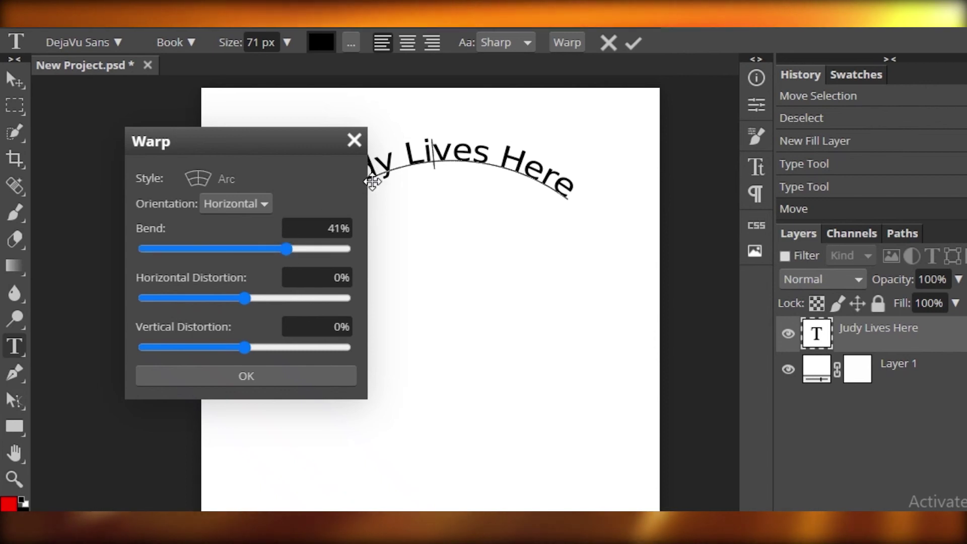
{"action": "left_click", "coordinate": [234, 379]}
{"action": "left_click", "coordinate": [322, 42]}
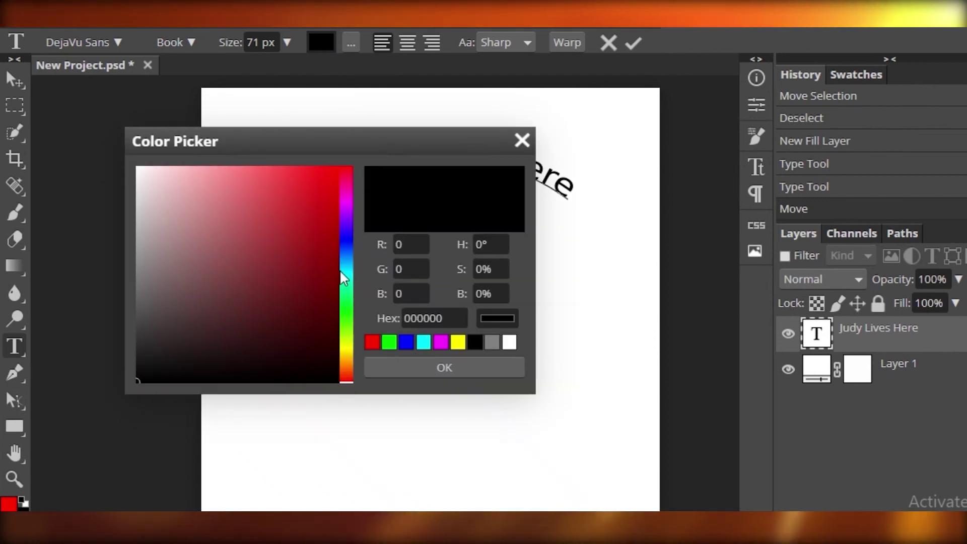
Colour the arched title magenta (d01f6d) and move it down toward the canvas's upper-middle
{"action": "mouse_move", "coordinate": [341, 262]}
{"action": "left_mouse_down"}
{"action": "mouse_move", "coordinate": [346, 181]}
{"action": "mouse_move", "coordinate": [308, 206]}
{"action": "left_mouse_up"}
{"action": "left_click", "coordinate": [351, 42]}
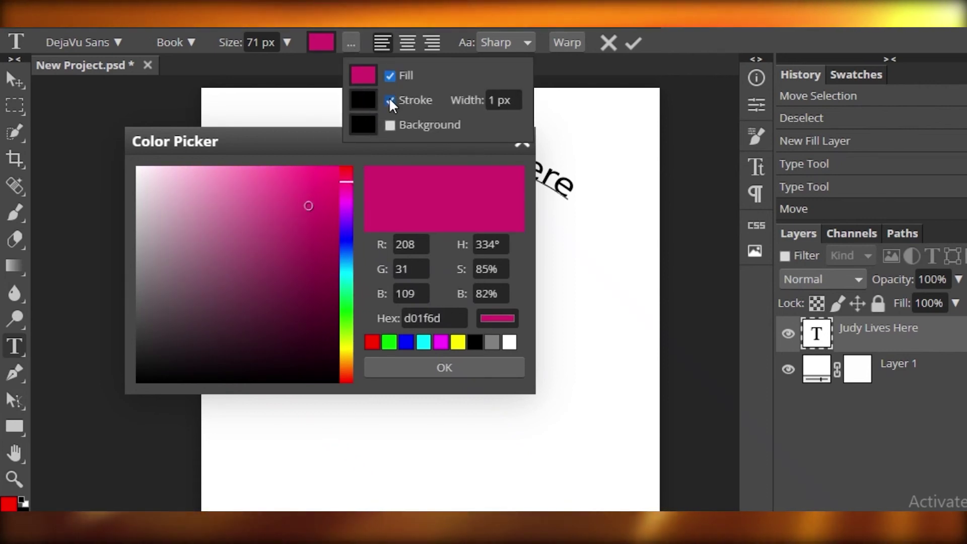
{"action": "left_click", "coordinate": [390, 100]}
{"action": "left_click", "coordinate": [32, 98]}
{"action": "left_click", "coordinate": [14, 80]}
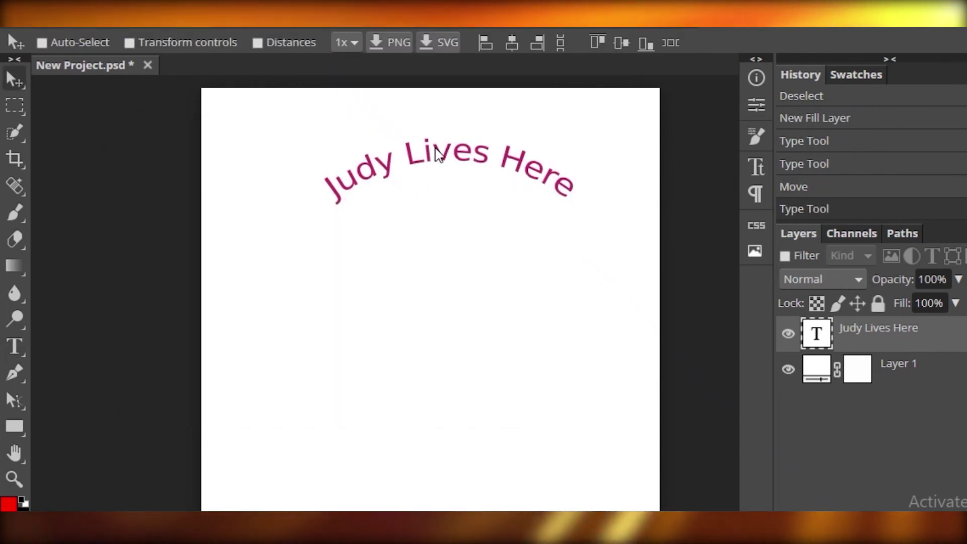
{"action": "left_click_drag", "start_coordinate": [447, 168], "coordinate": [435, 236]}
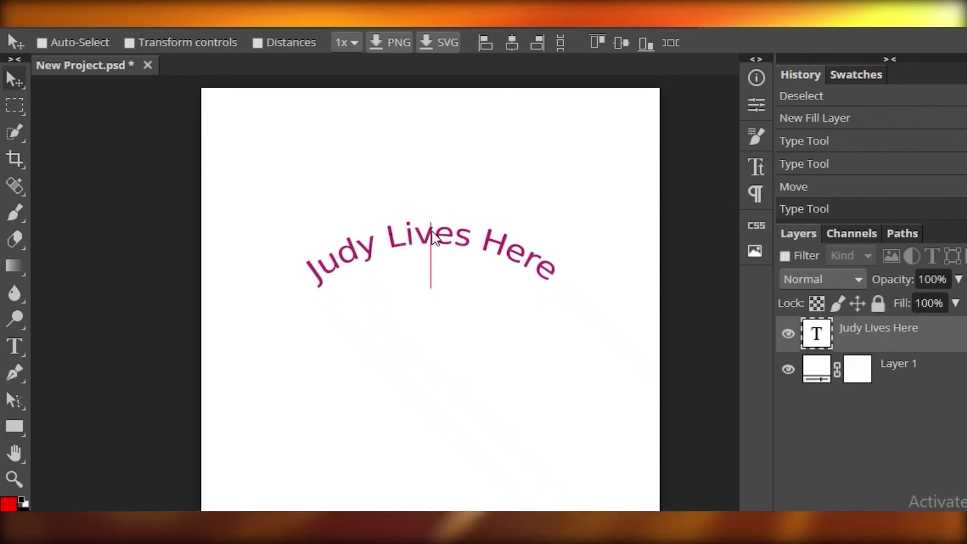
{"action": "left_click_drag", "start_coordinate": [435, 237], "coordinate": [435, 217]}
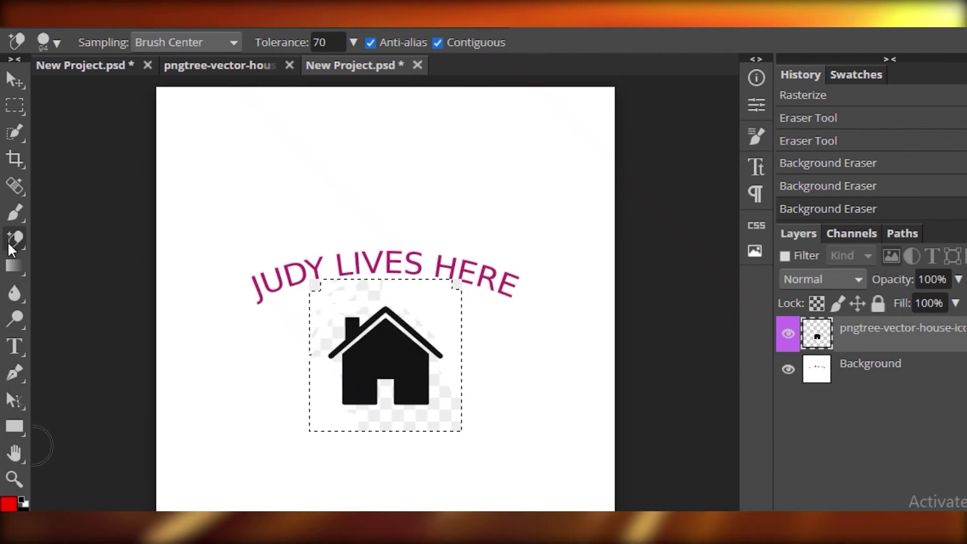
Erase white backdrop at the house's lower right and move the house icon up about 20 px
{"action": "left_click", "coordinate": [446, 405]}
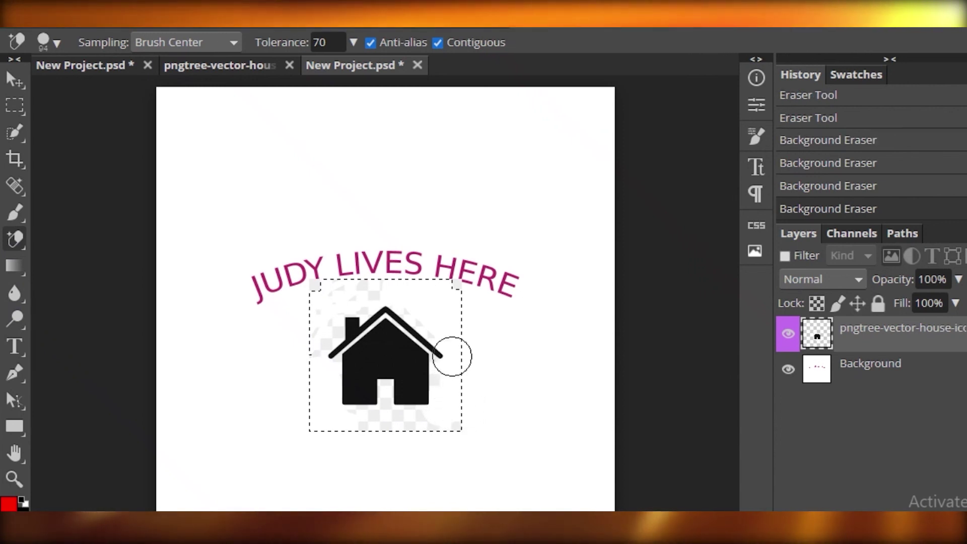
{"action": "left_click", "coordinate": [81, 92]}
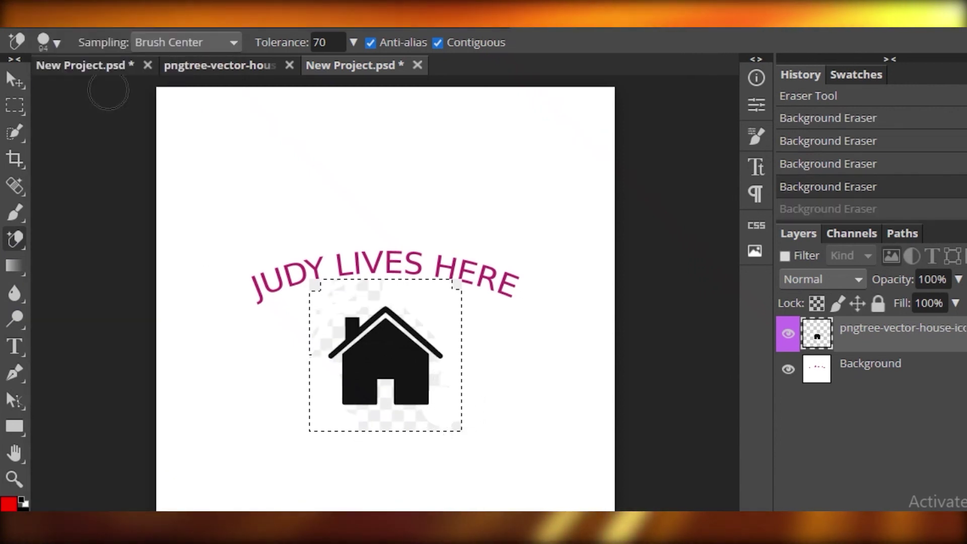
{"action": "key", "text": "ctrl+shift+z"}
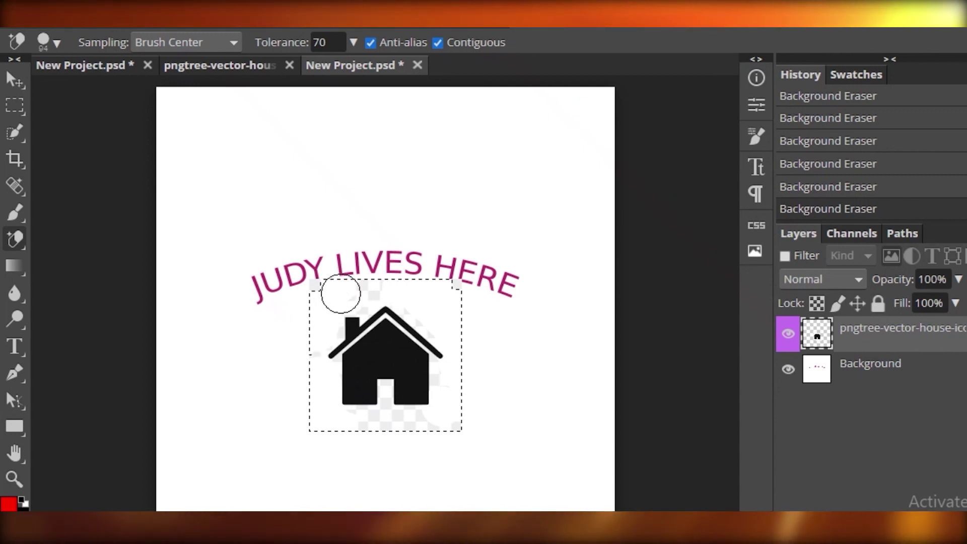
{"action": "left_click", "coordinate": [15, 80]}
{"action": "left_click_drag", "start_coordinate": [375, 338], "coordinate": [374, 329]}
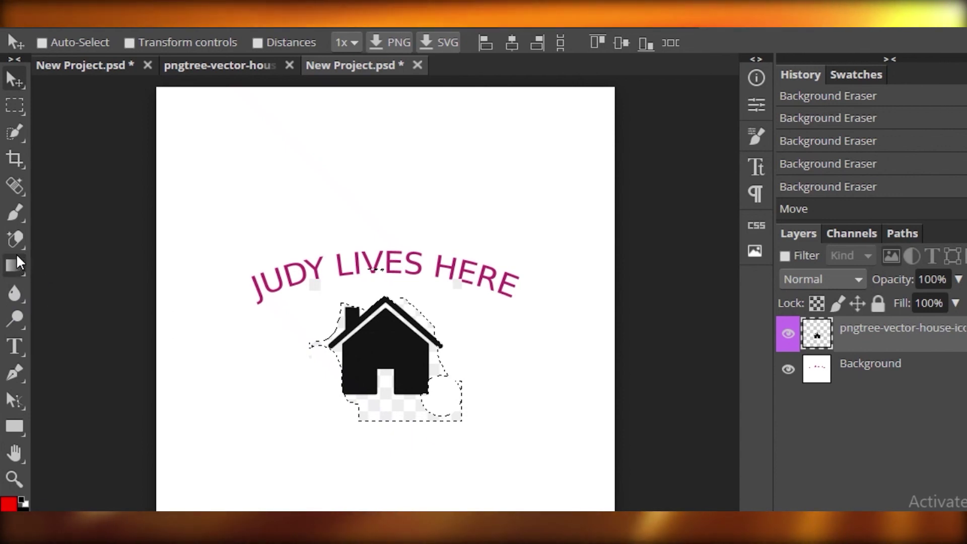
Erase leftover backdrop beside the house icon with the Background Eraser, then deselect
{"action": "left_click", "coordinate": [16, 240]}
{"action": "left_click_drag", "start_coordinate": [428, 410], "coordinate": [454, 395]}
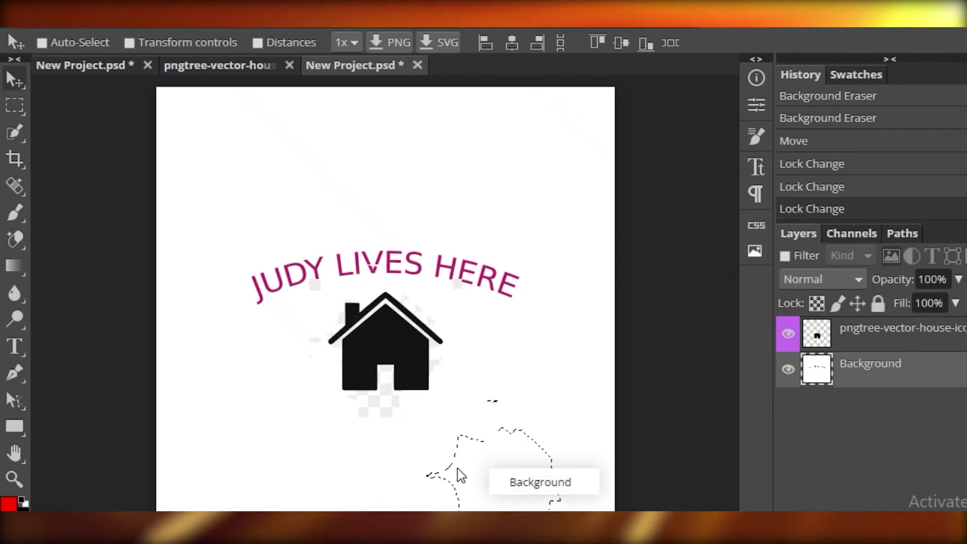
{"action": "key", "text": "ctrl+d"}
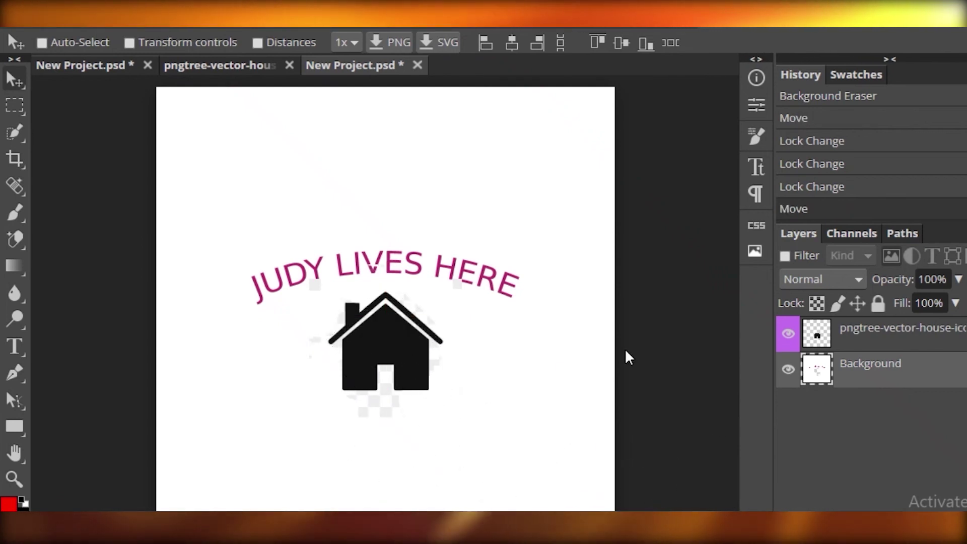